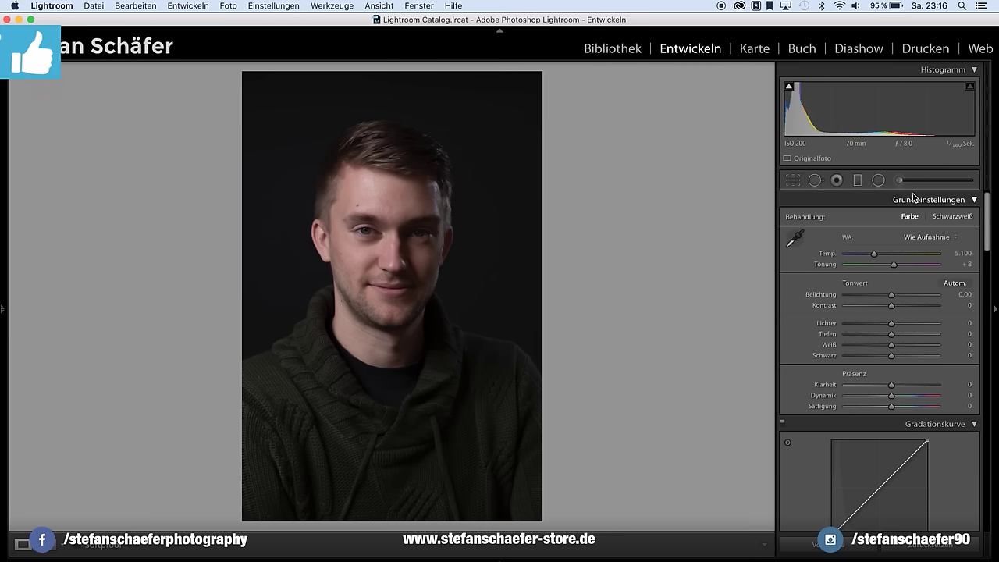
Switch the portrait to Schwarzweiß, set Kontrast to +43, and briefly check the info overlay.
{"action": "left_click", "coordinate": [955, 219]}
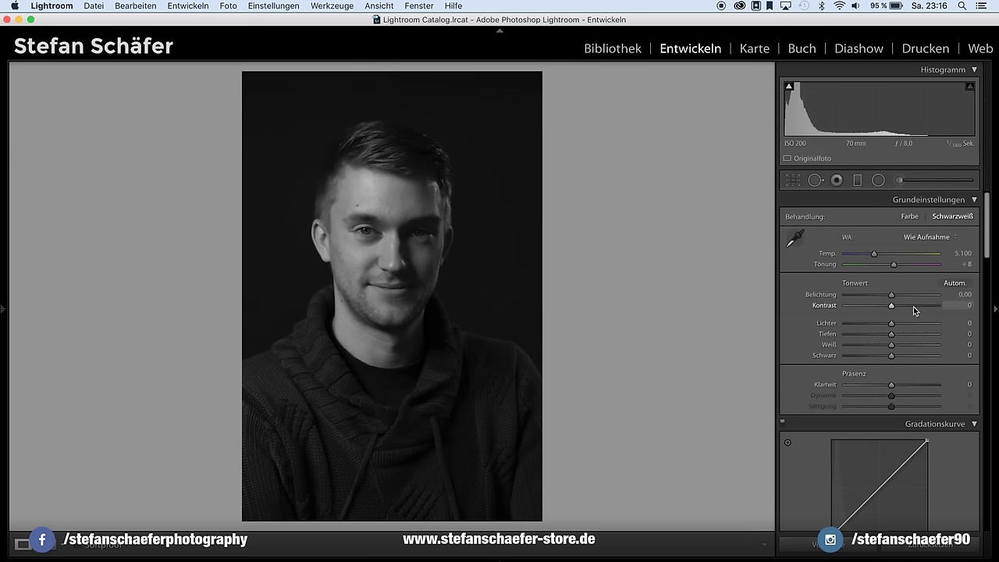
{"action": "left_click_drag", "start_coordinate": [894, 304], "coordinate": [913, 305]}
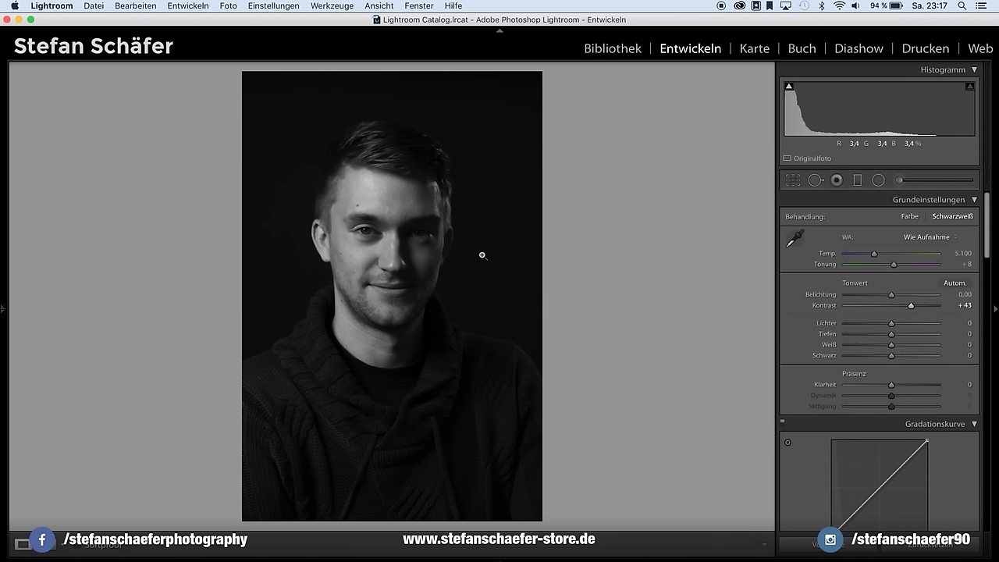
{"action": "key", "text": "i"}
{"action": "key", "text": "i"}
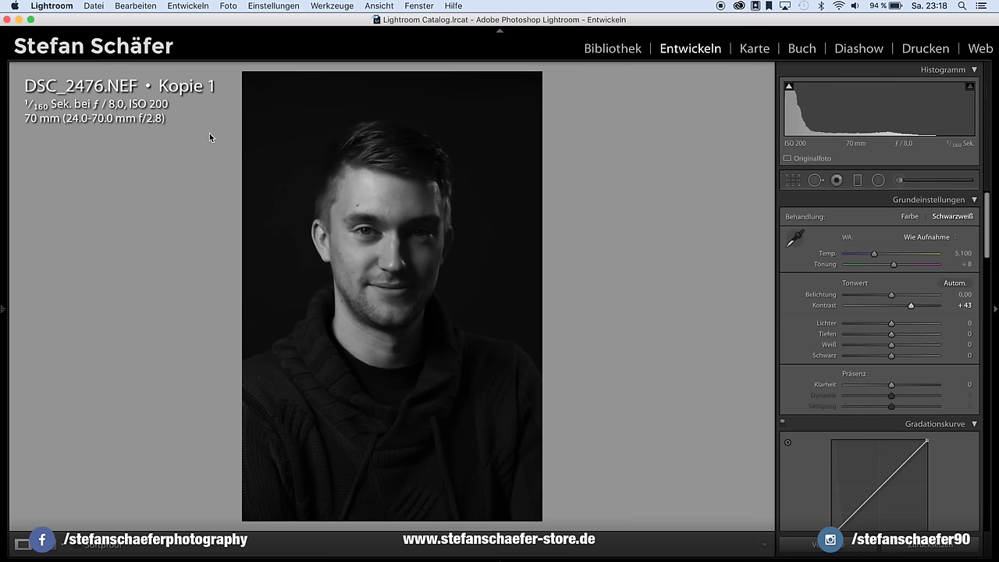
{"action": "key", "text": "i"}
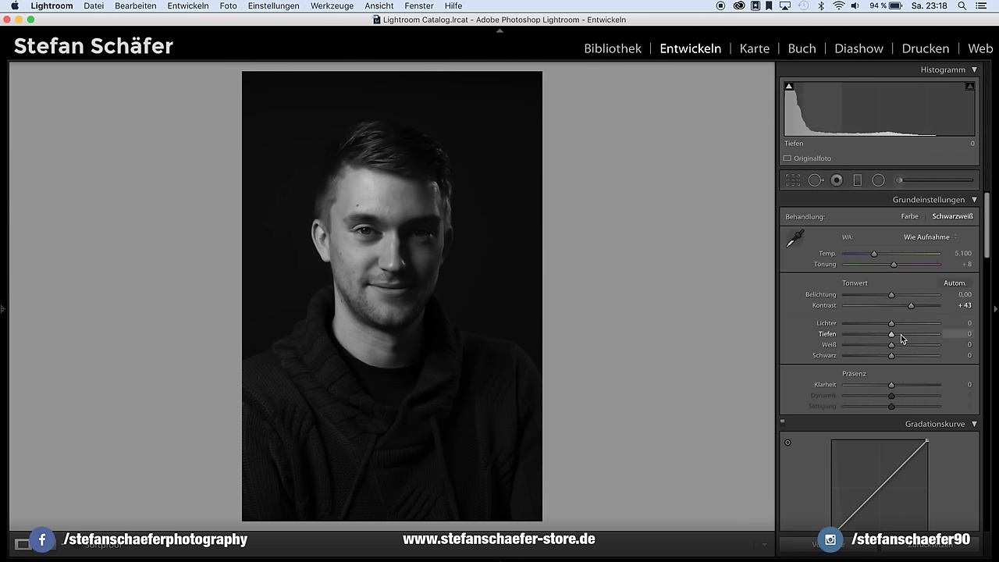
Set Tiefen to +73, Weiß to +20, Schwarz to -8 and Klarheit to +40.
{"action": "left_click_drag", "start_coordinate": [893, 335], "coordinate": [927, 335]}
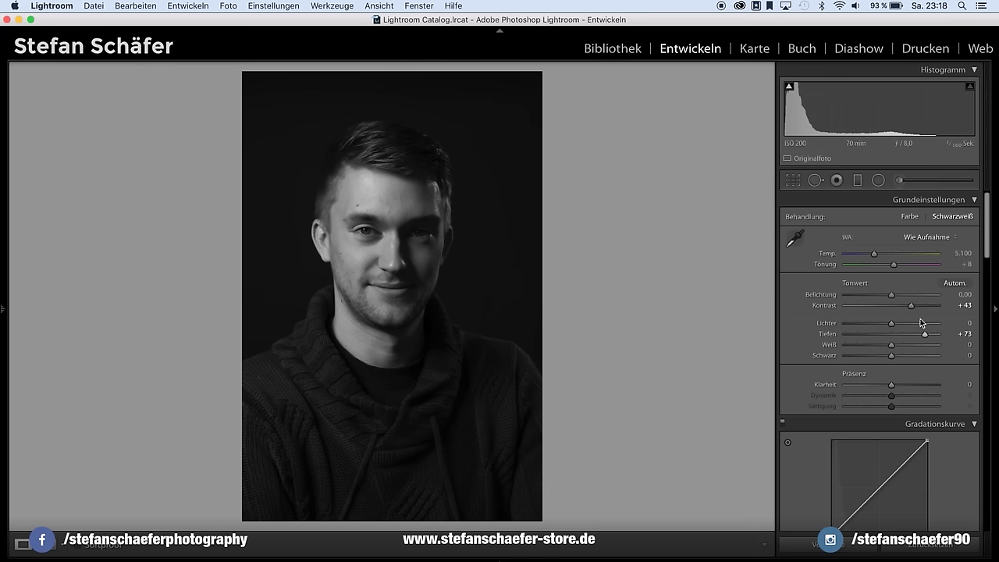
{"action": "left_click_drag", "start_coordinate": [891, 345], "coordinate": [903, 344]}
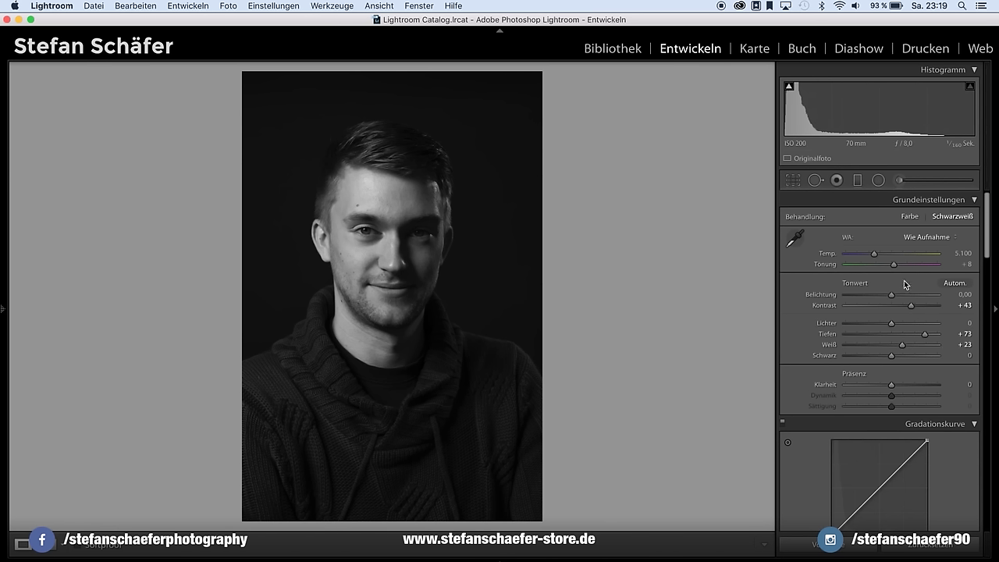
{"action": "left_click_drag", "start_coordinate": [902, 345], "coordinate": [922, 345]}
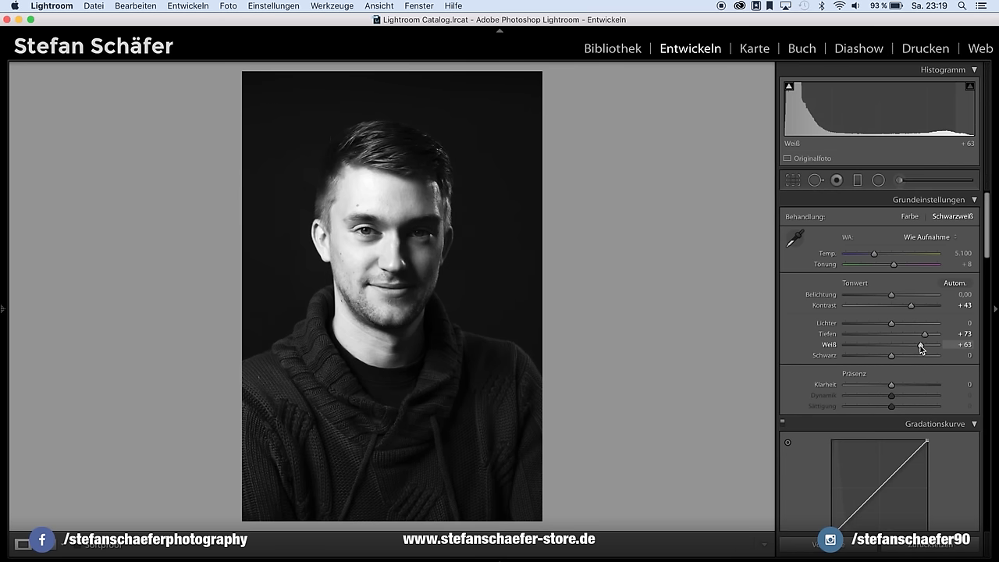
{"action": "left_click_drag", "start_coordinate": [921, 345], "coordinate": [903, 346]}
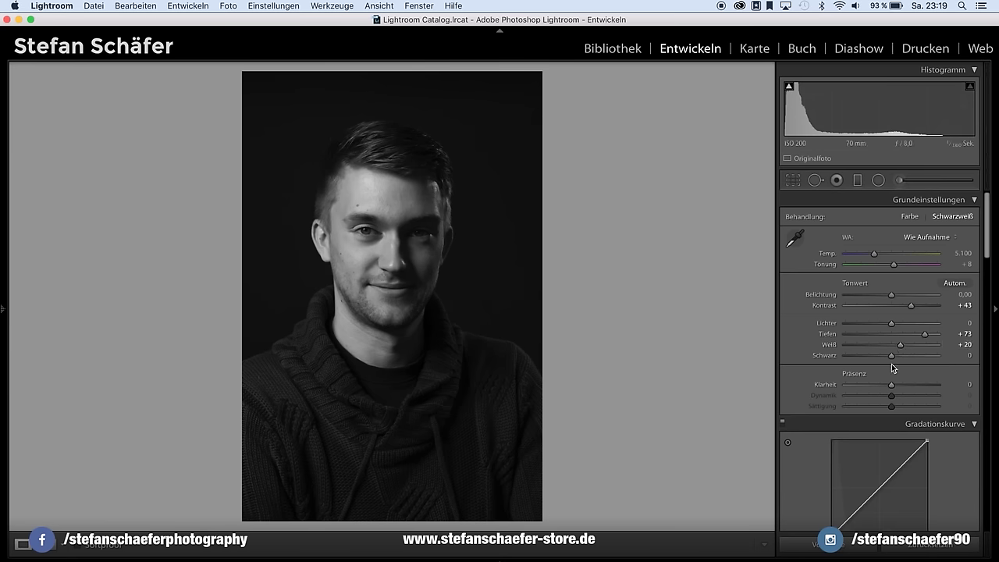
{"action": "left_click_drag", "start_coordinate": [891, 356], "coordinate": [889, 357]}
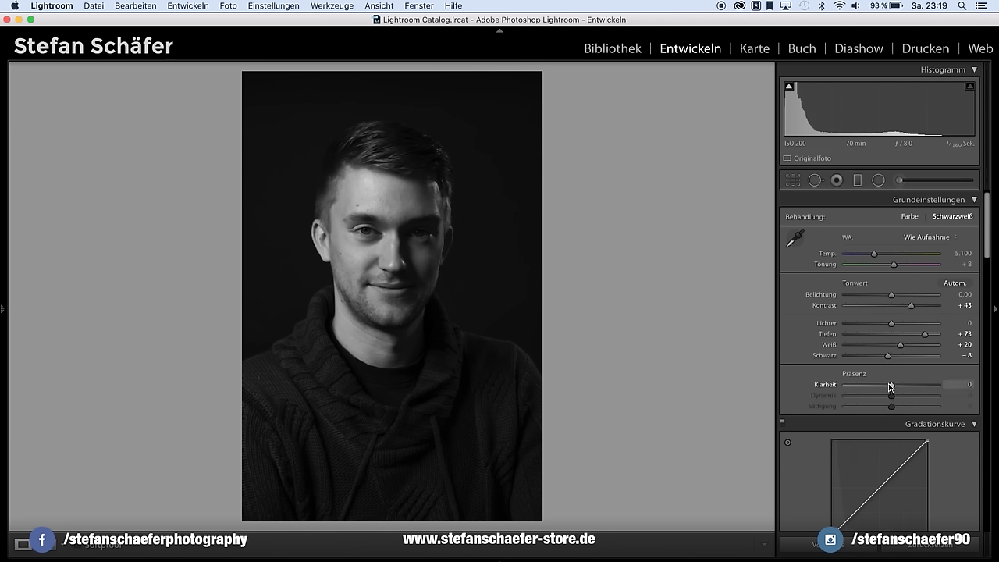
{"action": "left_click_drag", "start_coordinate": [890, 385], "coordinate": [901, 386]}
{"action": "left_click_drag", "start_coordinate": [903, 383], "coordinate": [908, 381]}
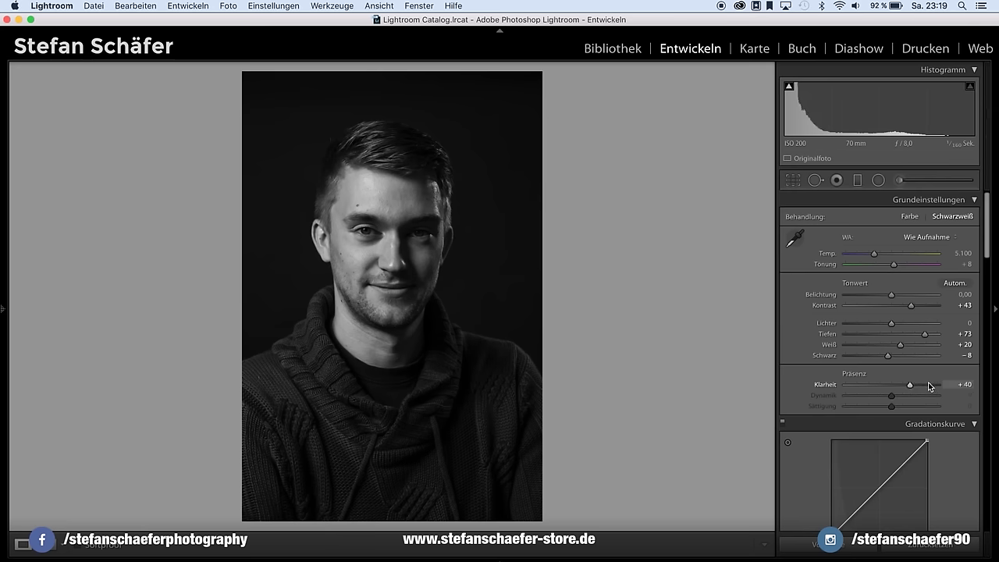
Inspect the face up close, then set the Orange black-and-white mix slider to -30.
{"action": "left_click", "coordinate": [384, 215]}
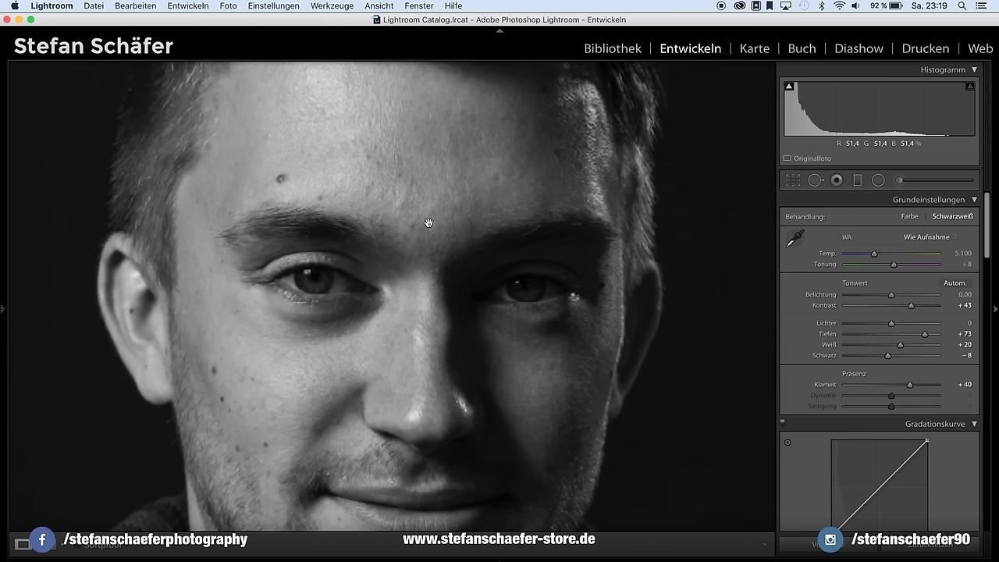
{"action": "left_click", "coordinate": [446, 257]}
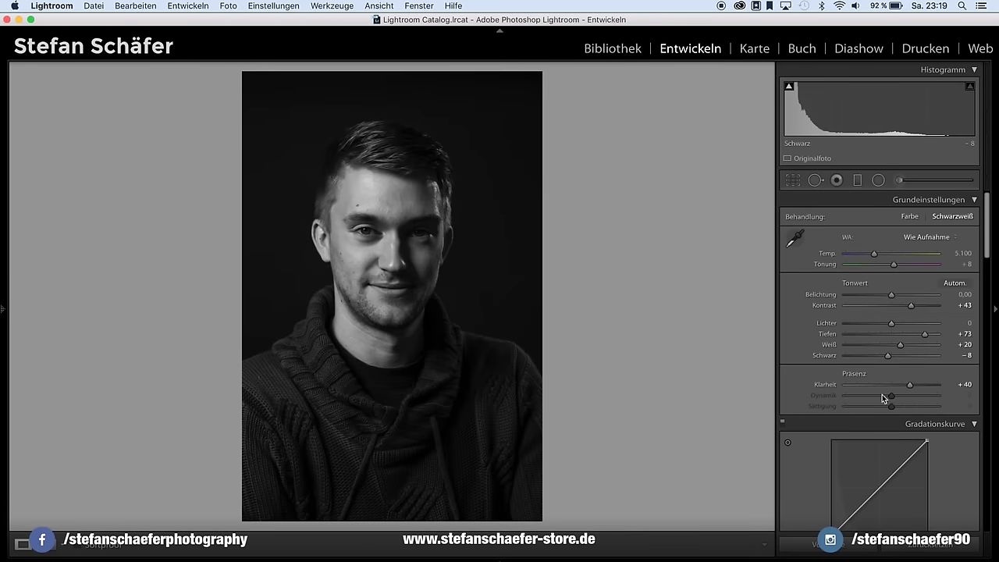
{"action": "scroll", "coordinate": [892, 396], "scroll_direction": "down", "scroll_amount": 2}
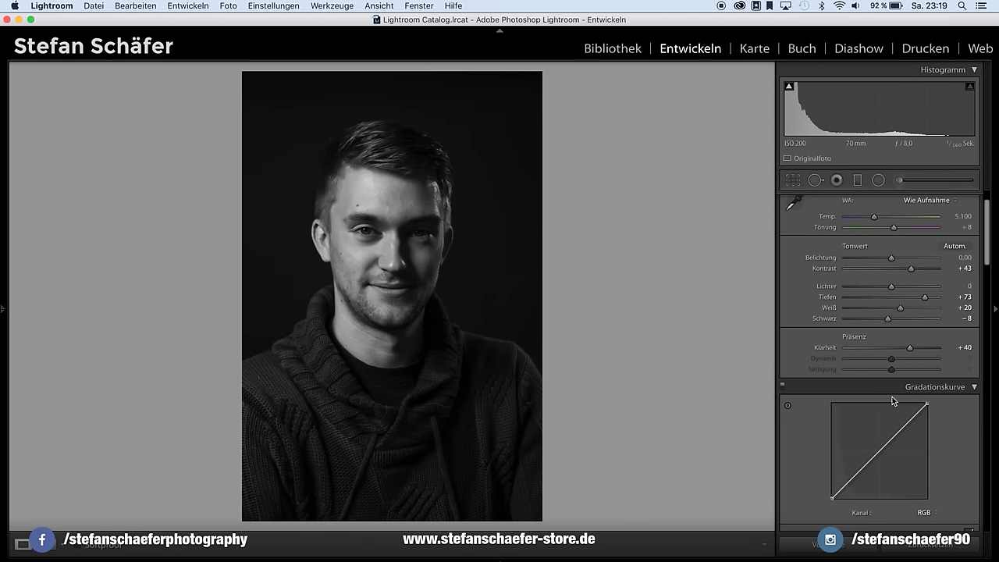
{"action": "scroll", "coordinate": [892, 397], "scroll_direction": "down", "scroll_amount": 2}
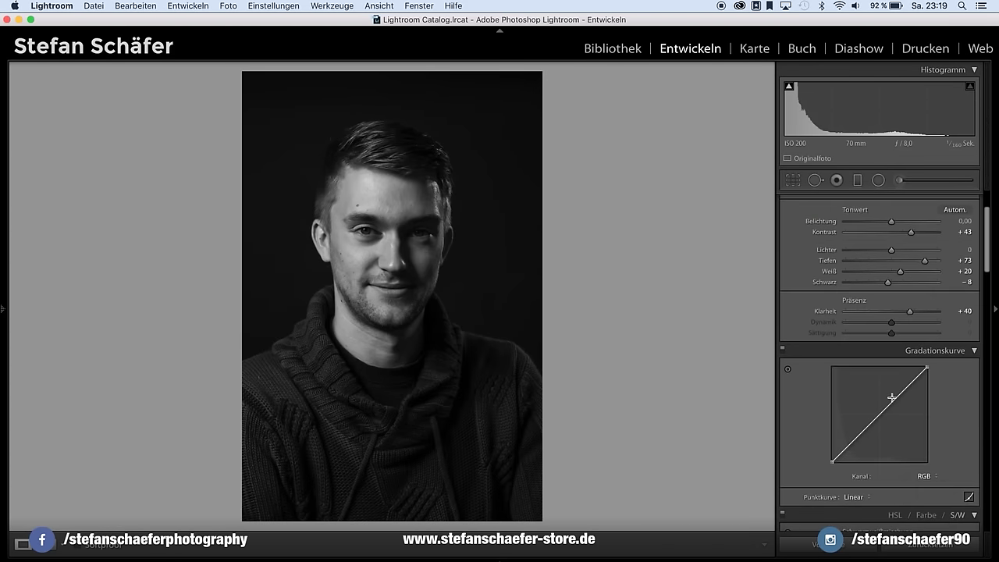
{"action": "scroll", "coordinate": [892, 397], "scroll_direction": "down", "scroll_amount": 1}
{"action": "scroll", "coordinate": [892, 396], "scroll_direction": "down", "scroll_amount": 1}
{"action": "scroll", "coordinate": [892, 397], "scroll_direction": "down", "scroll_amount": 3}
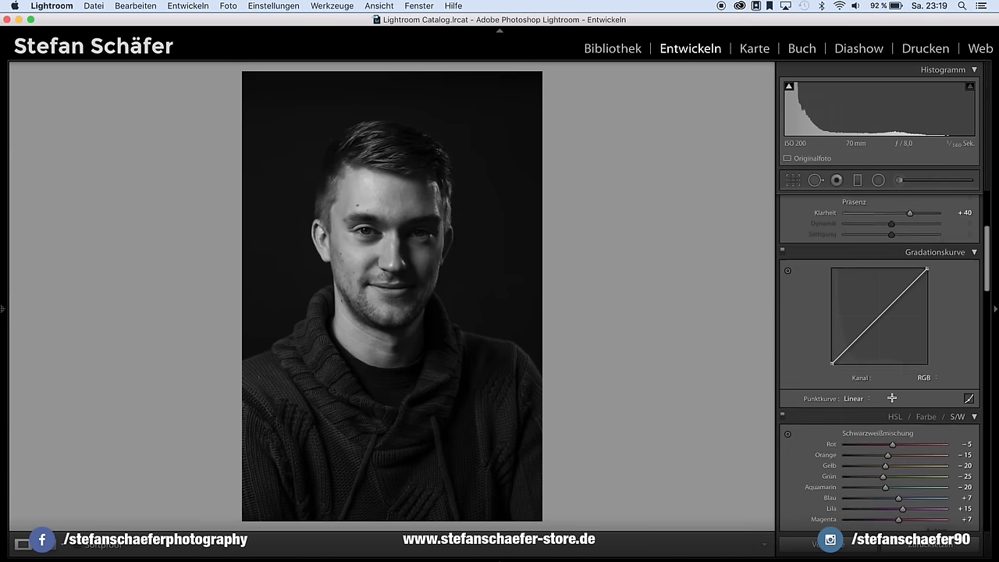
{"action": "scroll", "coordinate": [894, 399], "scroll_direction": "down", "scroll_amount": 2}
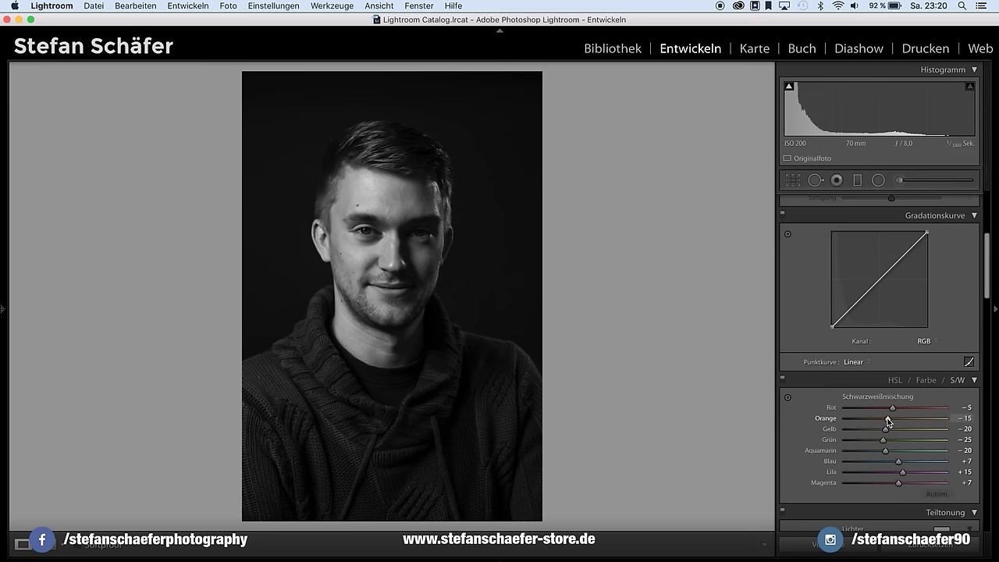
{"action": "mouse_move", "coordinate": [889, 422]}
{"action": "left_mouse_down"}
{"action": "mouse_move", "coordinate": [856, 416]}
{"action": "mouse_move", "coordinate": [879, 418]}
{"action": "left_mouse_up"}
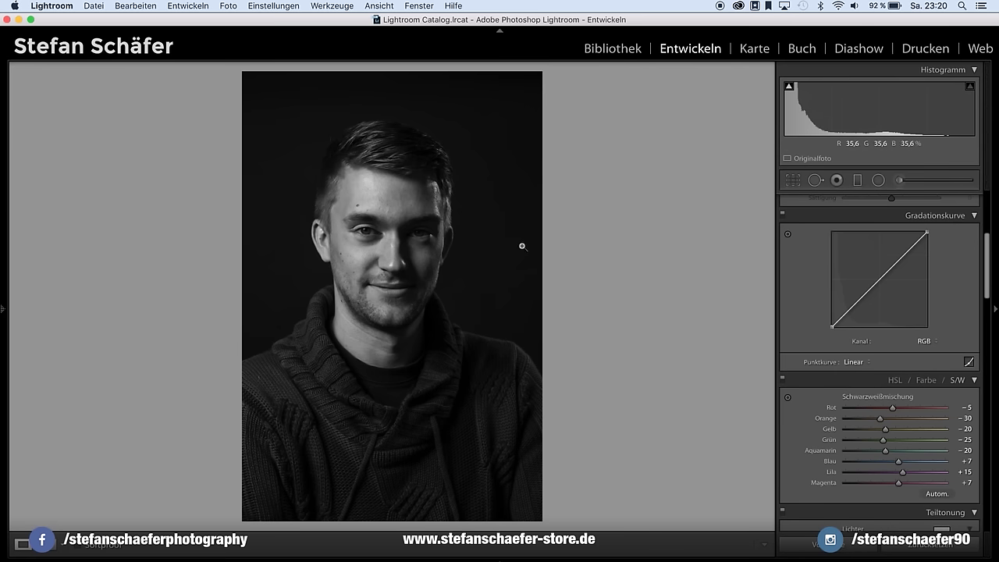
Set sharpening Betrag to 80 and Maskieren to 46 in Details.
{"action": "scroll", "coordinate": [868, 376], "scroll_direction": "down", "scroll_amount": 2}
{"action": "scroll", "coordinate": [868, 376], "scroll_direction": "down", "scroll_amount": 3}
{"action": "scroll", "coordinate": [868, 376], "scroll_direction": "down", "scroll_amount": 3}
{"action": "scroll", "coordinate": [868, 376], "scroll_direction": "down", "scroll_amount": 2}
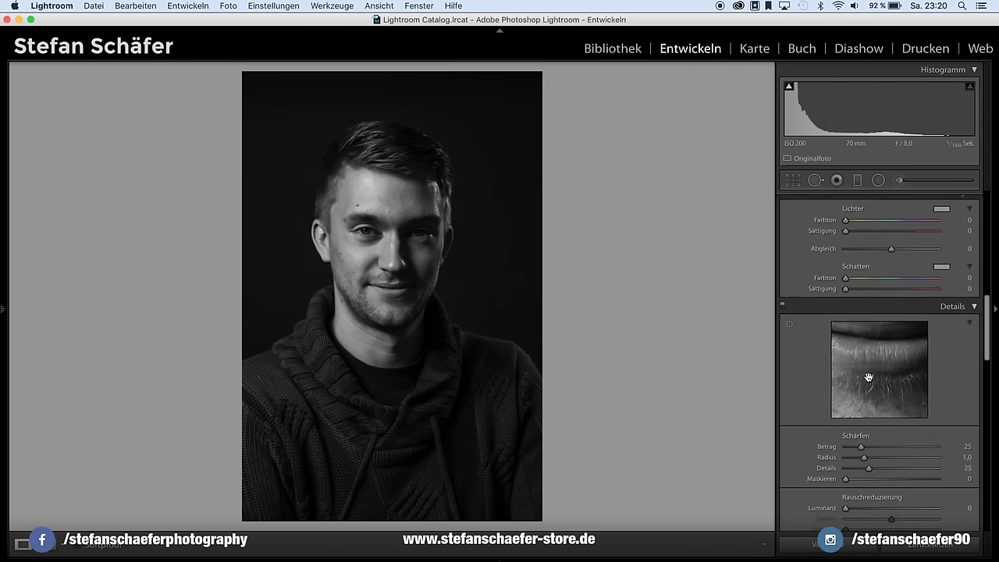
{"action": "scroll", "coordinate": [868, 376], "scroll_direction": "down", "scroll_amount": 1}
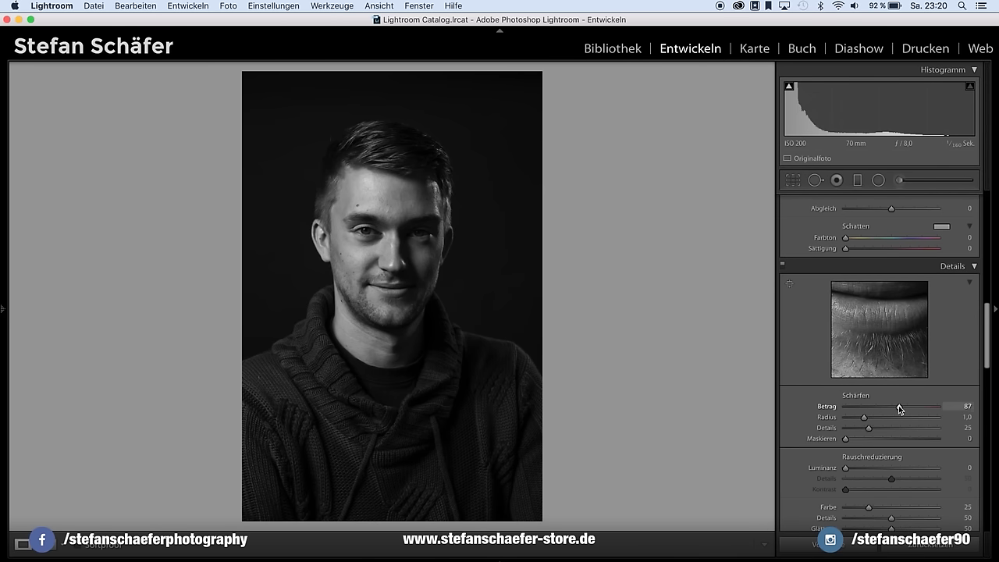
{"action": "left_click_drag", "start_coordinate": [895, 405], "coordinate": [894, 405]}
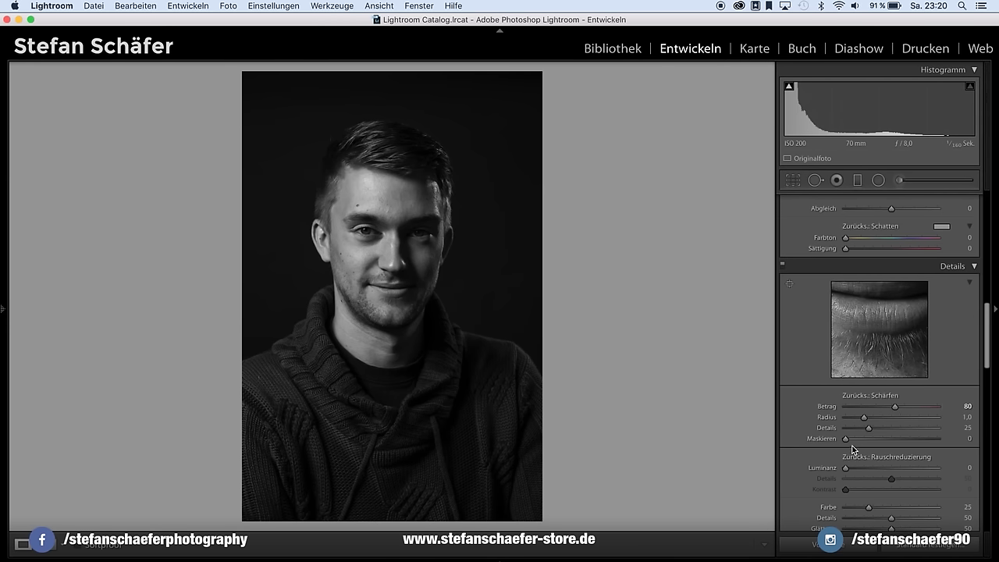
{"action": "left_click_drag", "start_coordinate": [845, 439], "coordinate": [891, 439]}
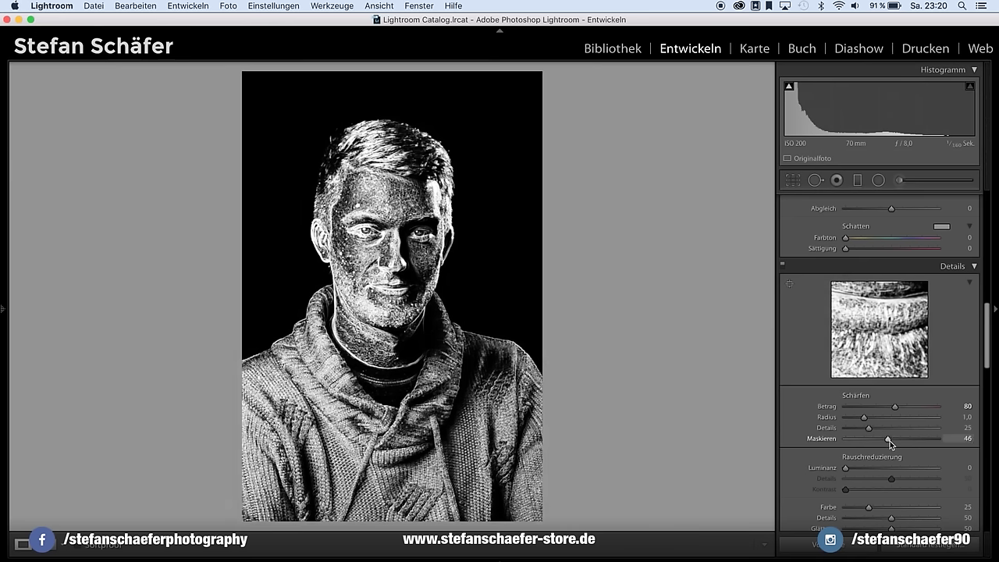
{"action": "left_click_drag", "start_coordinate": [891, 443], "coordinate": [889, 443]}
Enable lens profile correction and chromatic aberration removal in Objektivkorrekturen.
{"action": "scroll", "coordinate": [931, 442], "scroll_direction": "down", "scroll_amount": 5}
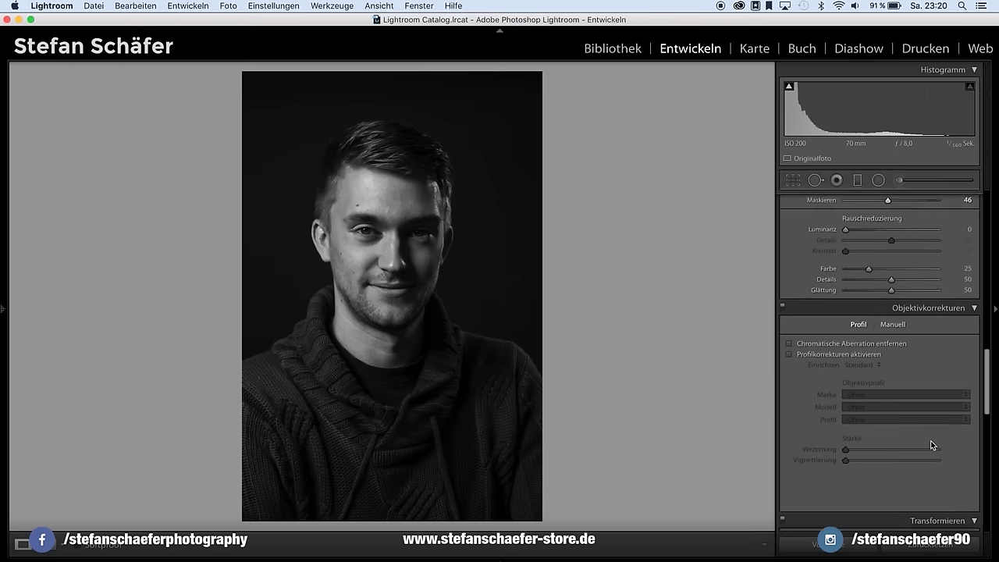
{"action": "scroll", "coordinate": [930, 440], "scroll_direction": "down", "scroll_amount": 1}
{"action": "left_click", "coordinate": [821, 316]}
{"action": "left_click", "coordinate": [818, 305]}
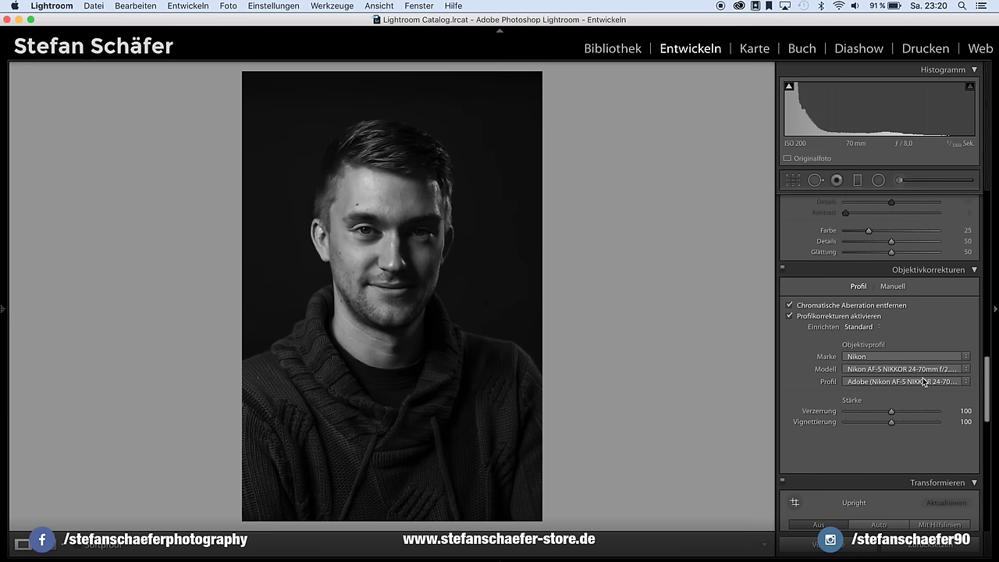
Add a post-crop vignette with Betrag -25 in Effekte.
{"action": "scroll", "coordinate": [933, 400], "scroll_direction": "down", "scroll_amount": 5}
{"action": "scroll", "coordinate": [933, 401], "scroll_direction": "down", "scroll_amount": 3}
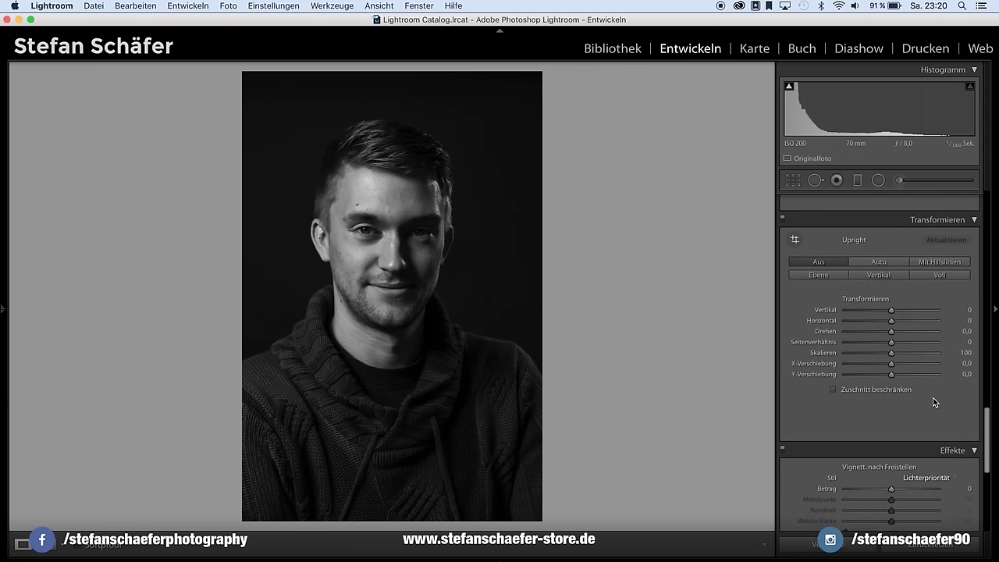
{"action": "scroll", "coordinate": [932, 401], "scroll_direction": "down", "scroll_amount": 2}
{"action": "left_click_drag", "start_coordinate": [891, 425], "coordinate": [878, 425]}
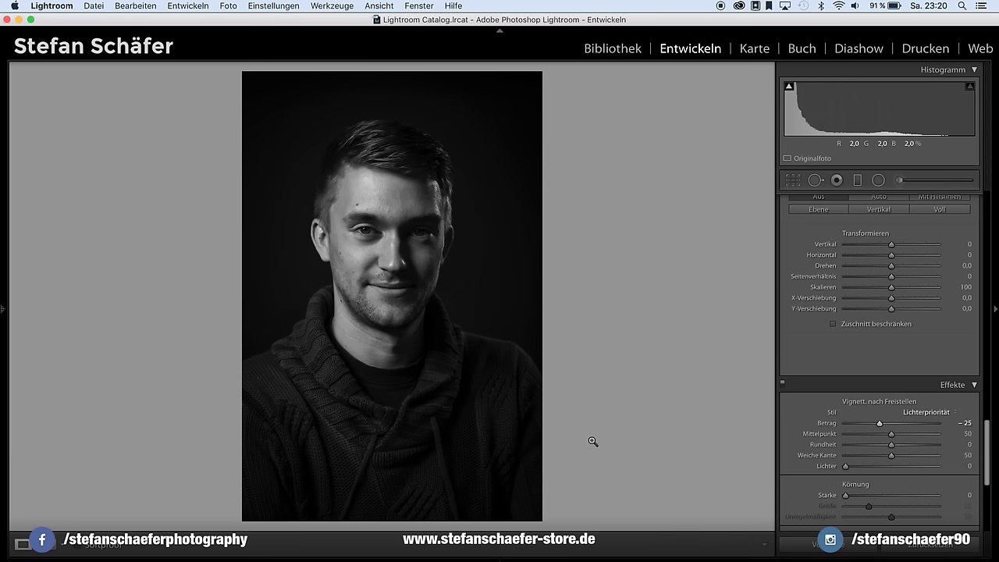
Set Dunst entfernen to +15 in Effekte.
{"action": "scroll", "coordinate": [859, 468], "scroll_direction": "down", "scroll_amount": 1}
{"action": "scroll", "coordinate": [859, 468], "scroll_direction": "down", "scroll_amount": 3}
{"action": "scroll", "coordinate": [860, 468], "scroll_direction": "down", "scroll_amount": 3}
{"action": "scroll", "coordinate": [860, 468], "scroll_direction": "down", "scroll_amount": 1}
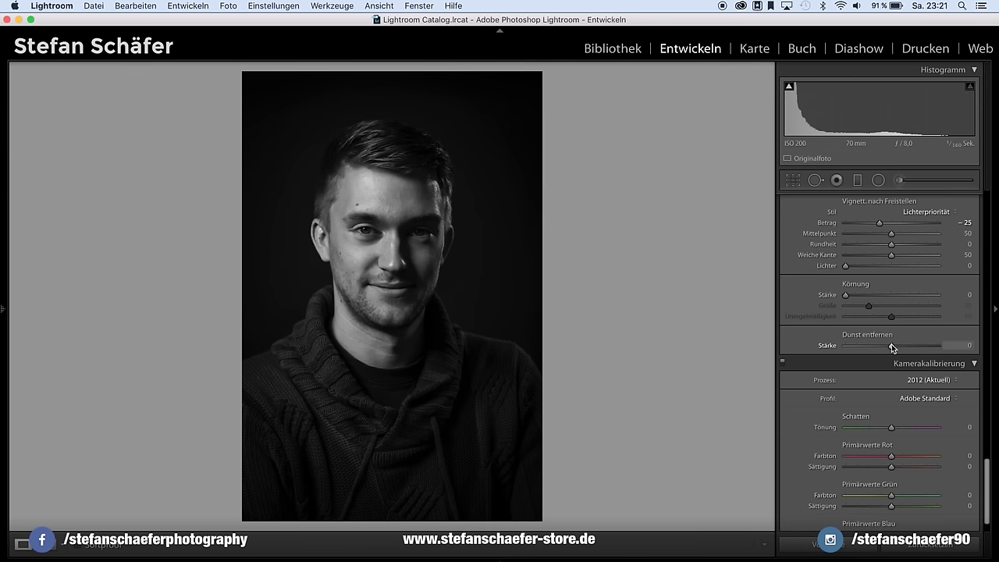
{"action": "left_click_drag", "start_coordinate": [892, 344], "coordinate": [900, 345]}
Set the Kamerakalibrierung profile to Camera Monochrome.
{"action": "scroll", "coordinate": [923, 405], "scroll_direction": "down", "scroll_amount": 2}
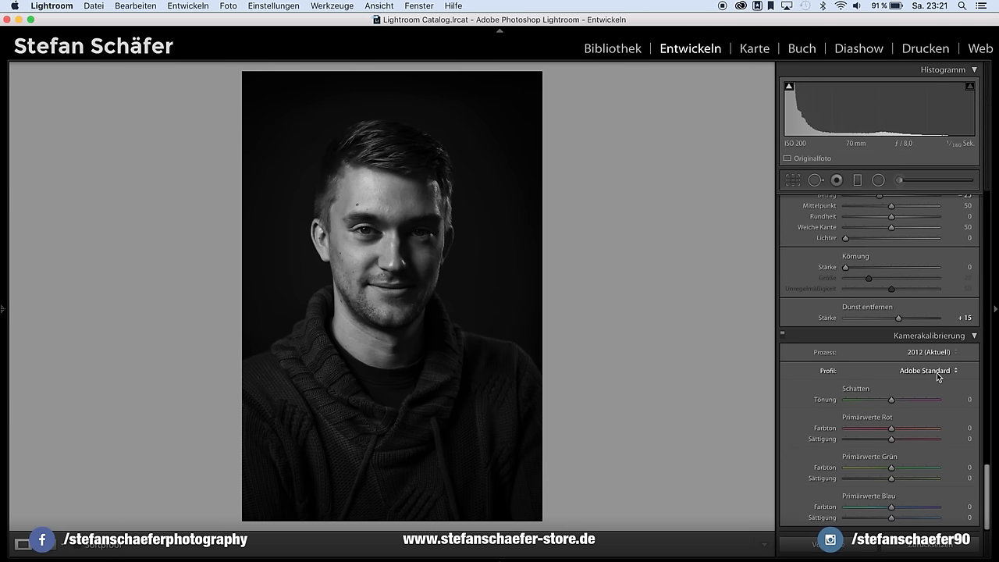
{"action": "left_click", "coordinate": [937, 372]}
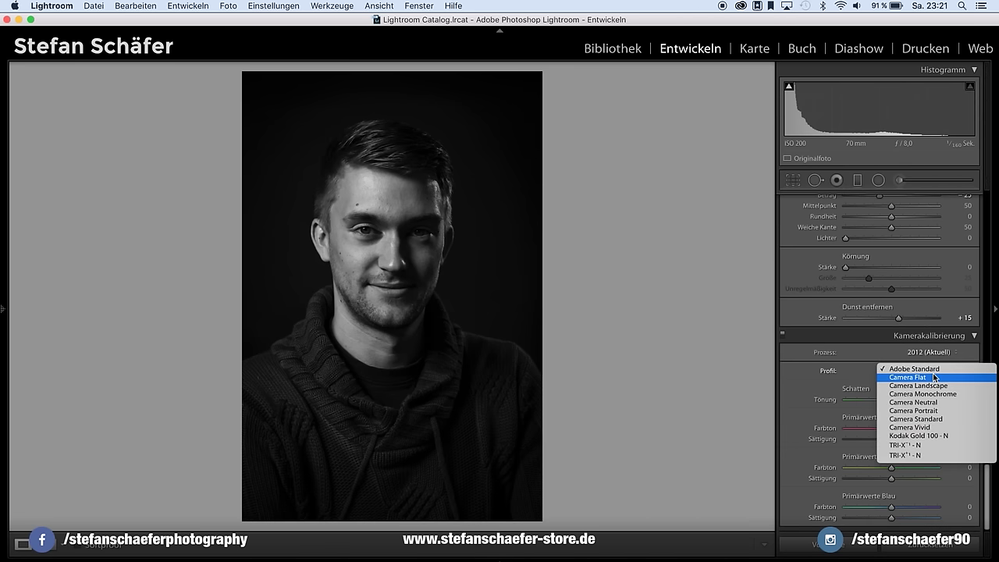
{"action": "key", "text": "Up"}
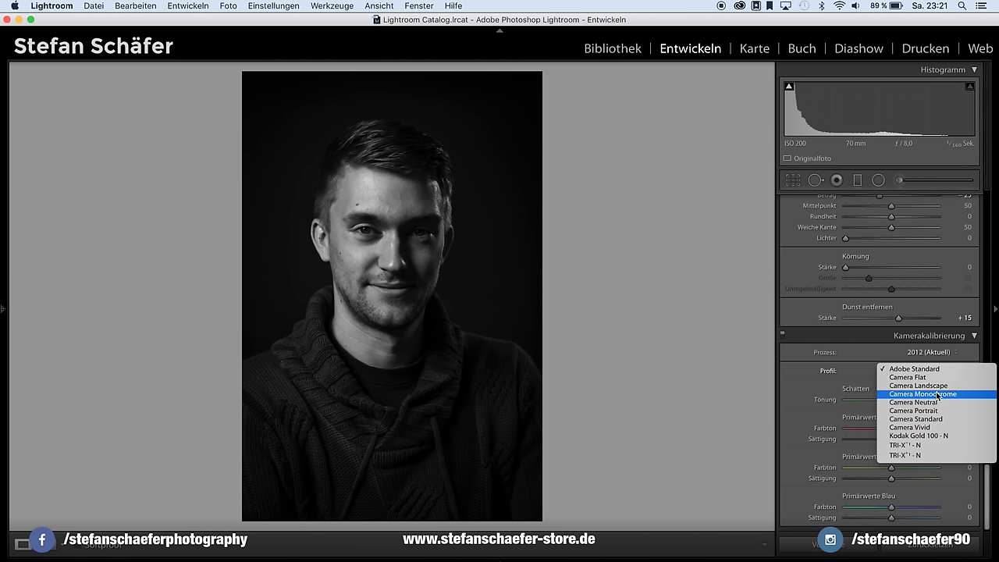
{"action": "left_click", "coordinate": [942, 394]}
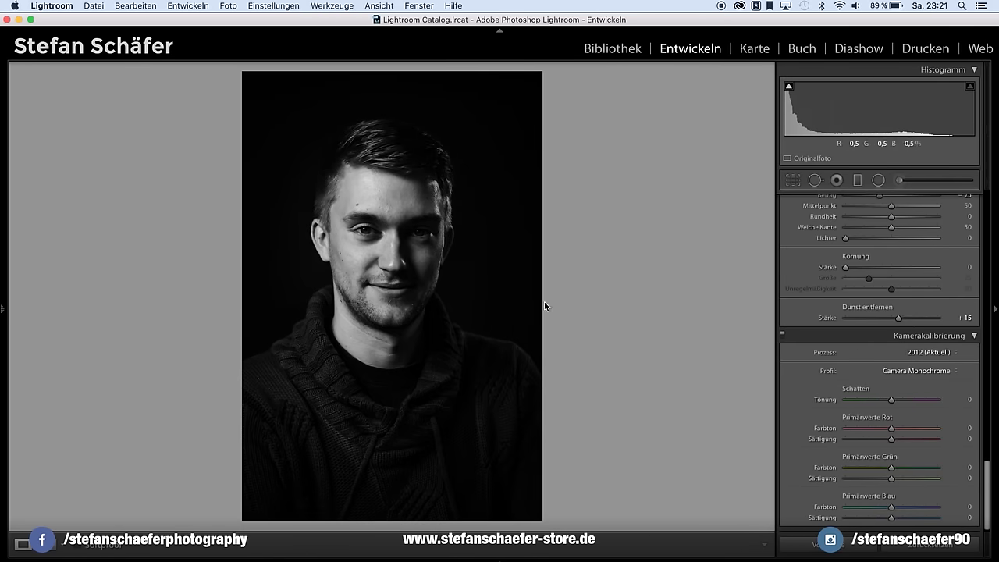
Lift the tone curve's black point and lower its white point in Gradationskurve.
{"action": "scroll", "coordinate": [905, 379], "scroll_direction": "up", "scroll_amount": 5}
{"action": "scroll", "coordinate": [906, 379], "scroll_direction": "up", "scroll_amount": 5}
{"action": "scroll", "coordinate": [905, 379], "scroll_direction": "up", "scroll_amount": 5}
{"action": "scroll", "coordinate": [905, 379], "scroll_direction": "up", "scroll_amount": 5}
{"action": "scroll", "coordinate": [906, 380], "scroll_direction": "up", "scroll_amount": 5}
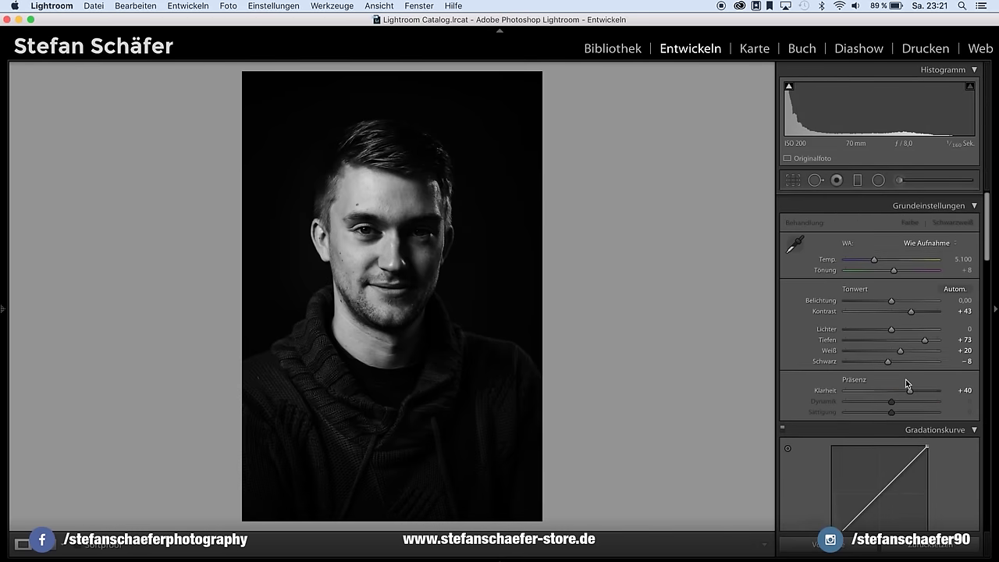
{"action": "scroll", "coordinate": [905, 379], "scroll_direction": "down", "scroll_amount": 2}
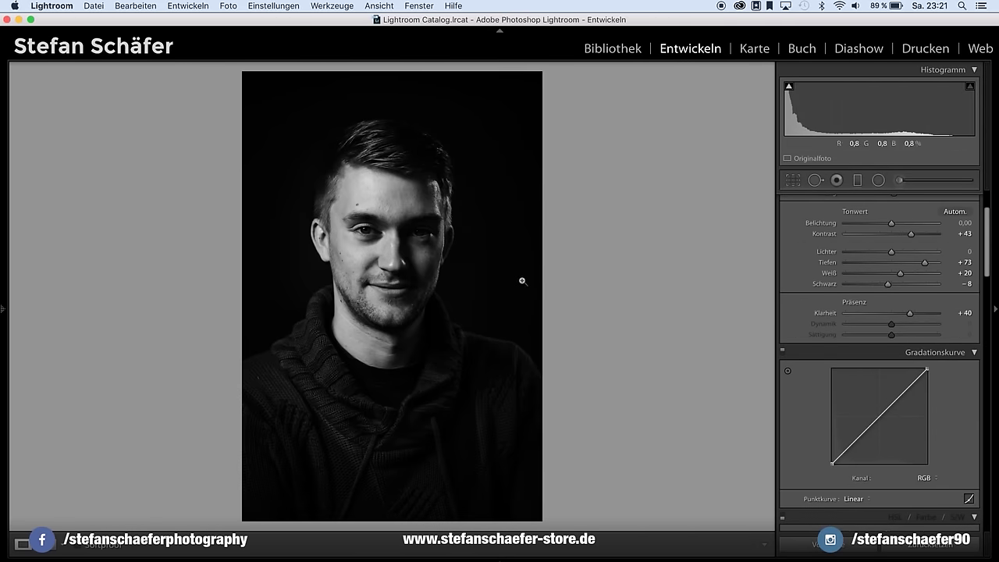
{"action": "left_click_drag", "start_coordinate": [842, 465], "coordinate": [832, 457]}
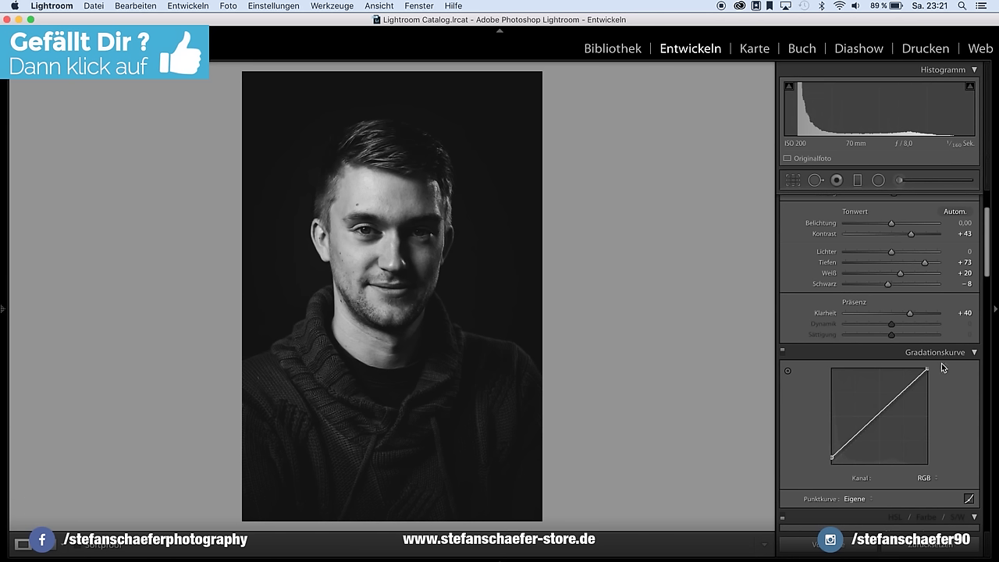
{"action": "left_click_drag", "start_coordinate": [927, 370], "coordinate": [927, 375]}
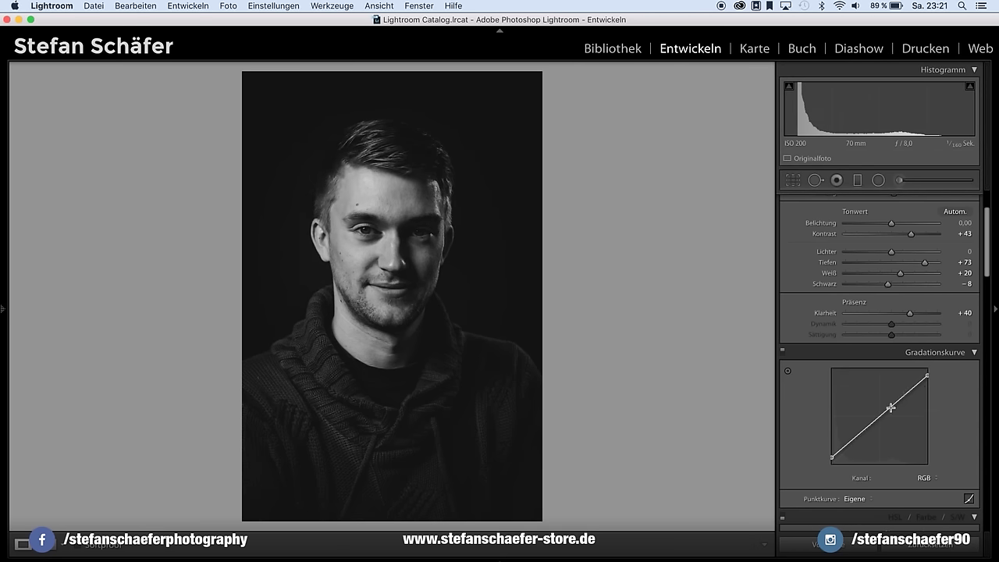
Add curve points darkening the shadows and brightening the highlights to form an S-curve.
{"action": "left_click_drag", "start_coordinate": [832, 457], "coordinate": [832, 455]}
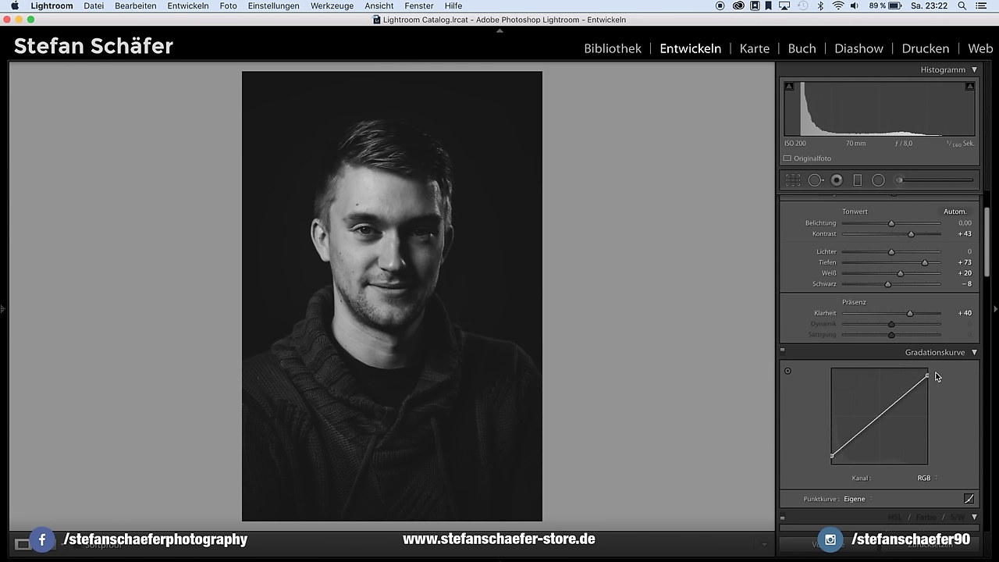
{"action": "left_click_drag", "start_coordinate": [851, 437], "coordinate": [853, 442]}
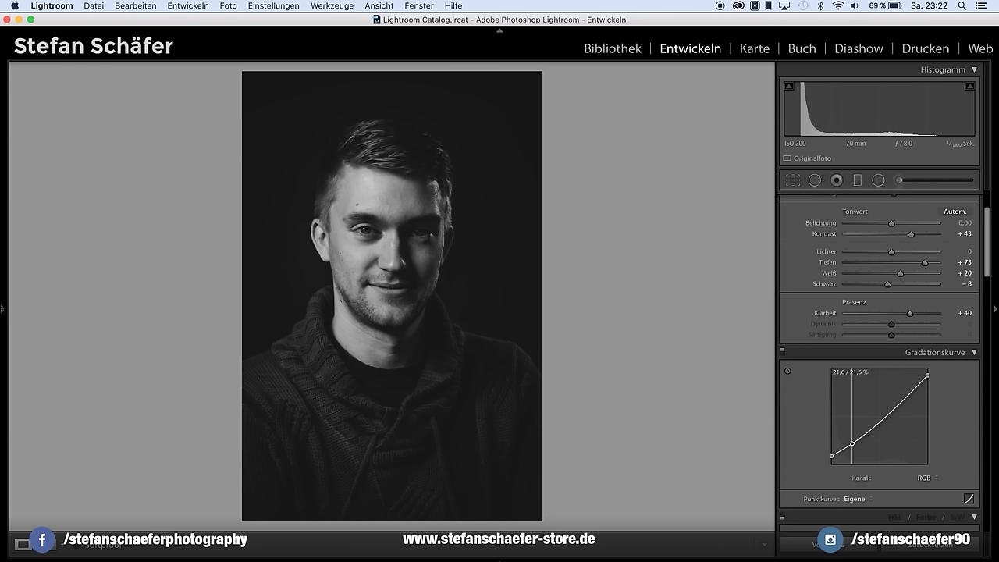
{"action": "left_click_drag", "start_coordinate": [901, 404], "coordinate": [902, 392]}
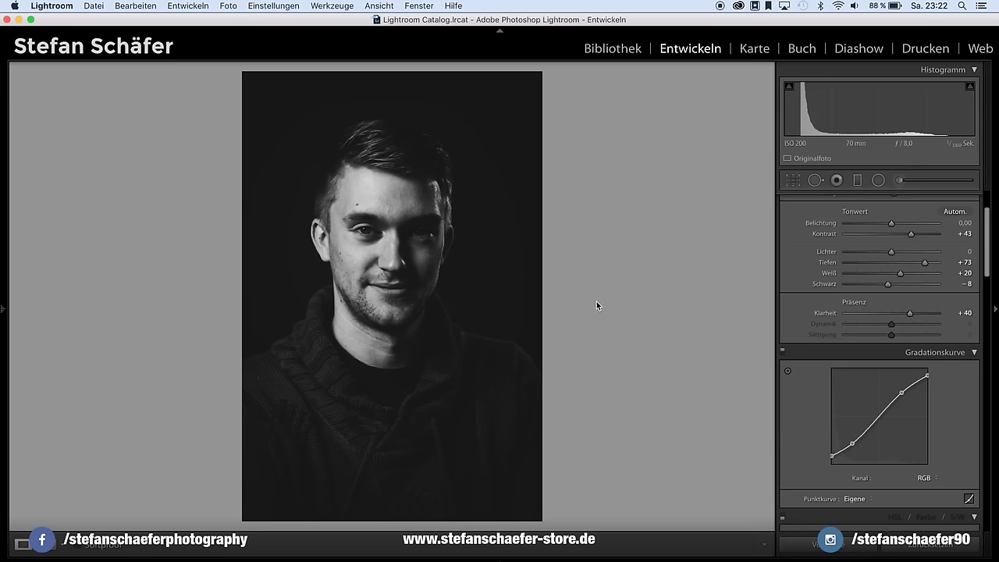
{"action": "left_click", "coordinate": [402, 259]}
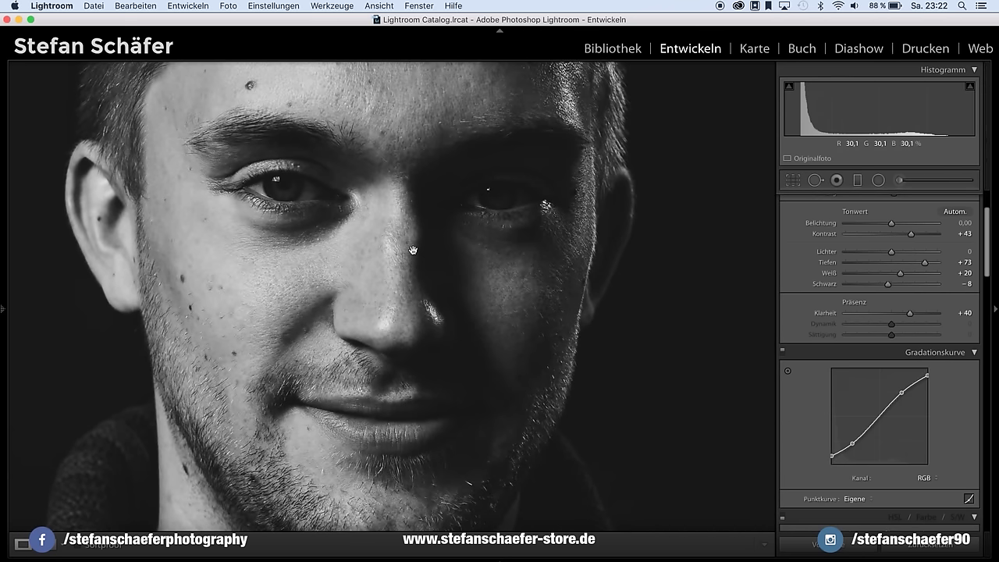
Set Belichtung to +0,40 and Lichter to −48, then zoom into the lower-left sweater.
{"action": "left_click", "coordinate": [414, 250]}
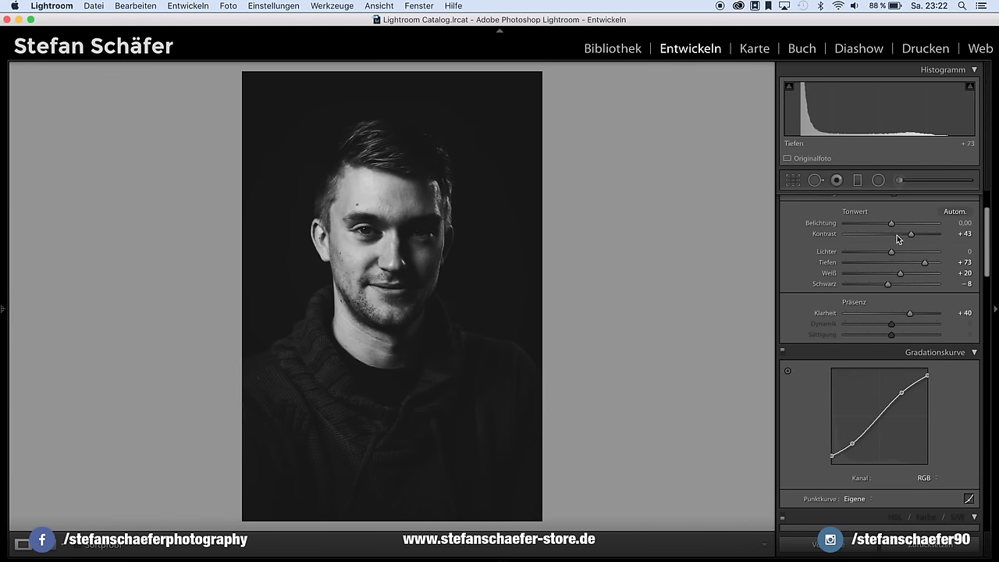
{"action": "left_click_drag", "start_coordinate": [894, 224], "coordinate": [869, 255]}
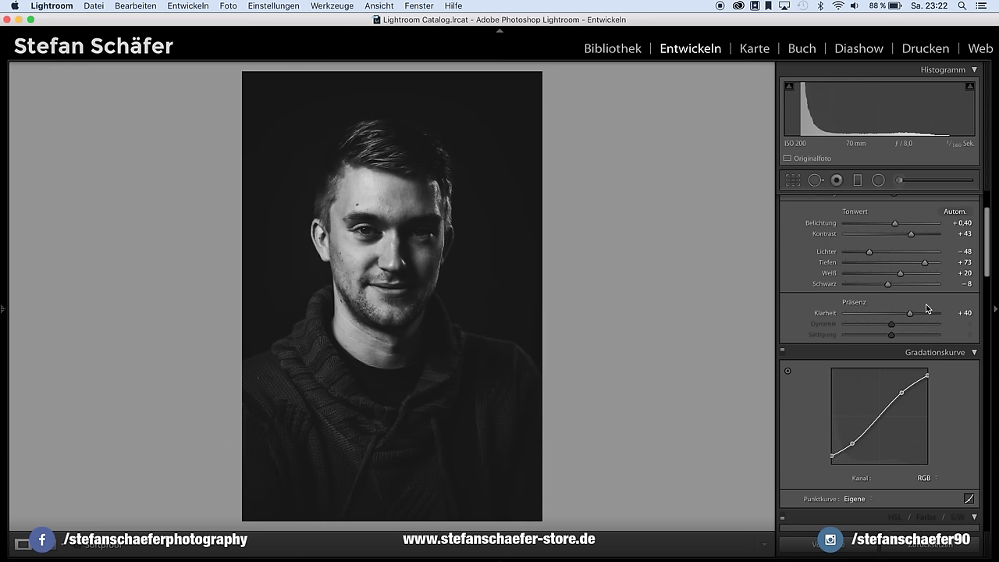
{"action": "left_click", "coordinate": [264, 382]}
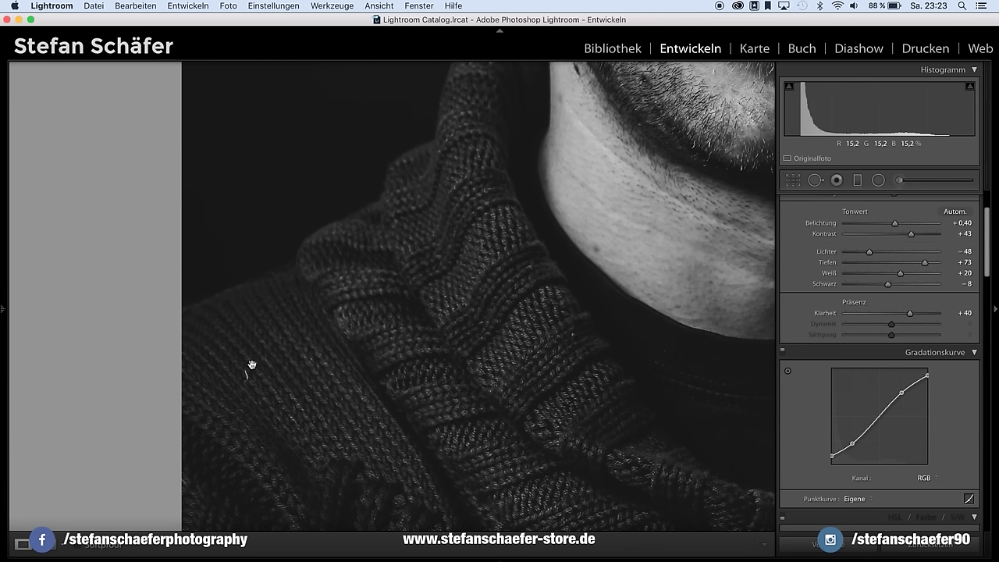
Heal the bright sweater speck with Bereichsreparatur at size 50, then return to the full view.
{"action": "left_click", "coordinate": [817, 181]}
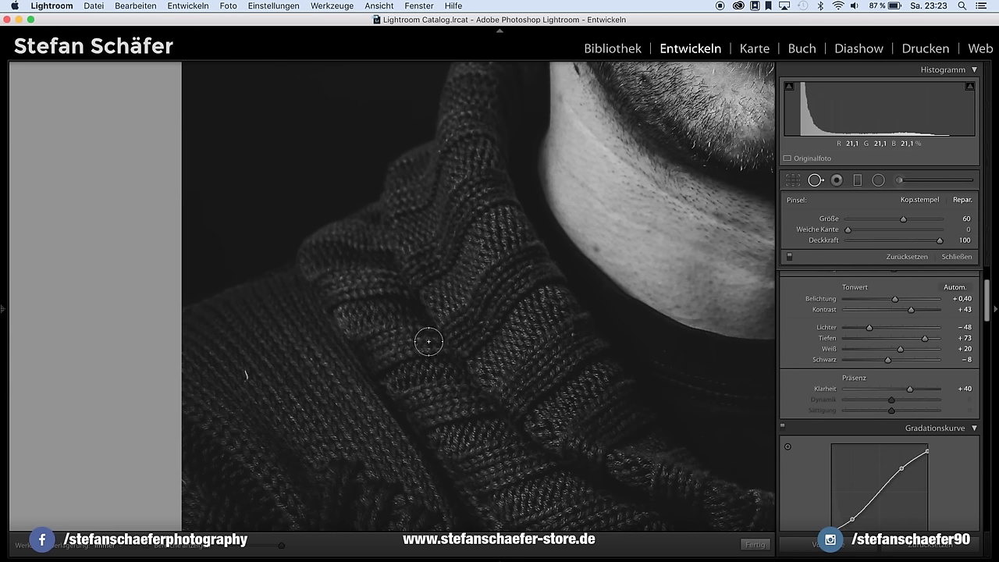
{"action": "key", "text": "bracketleft"}
{"action": "left_click", "coordinate": [247, 374]}
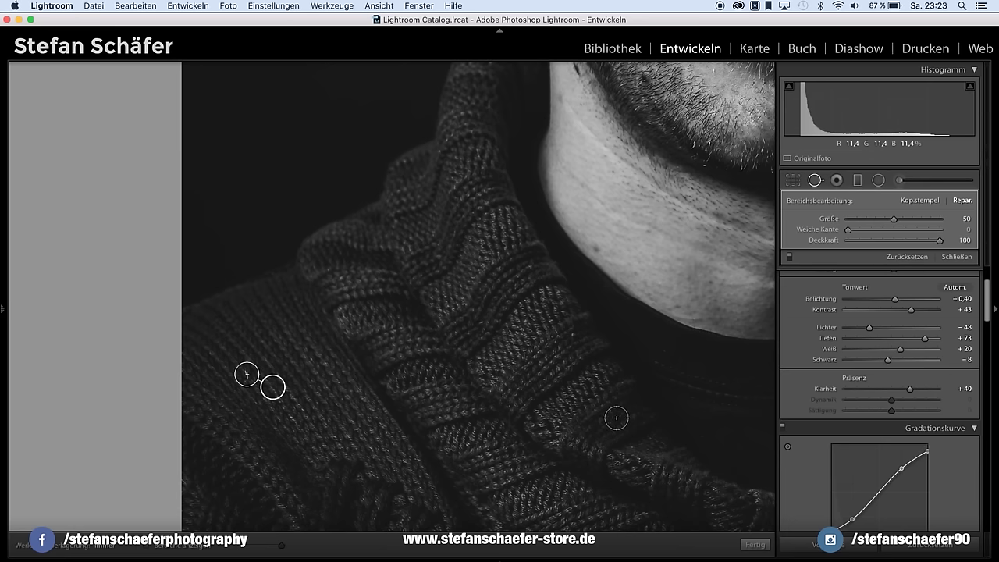
{"action": "left_click", "coordinate": [755, 545]}
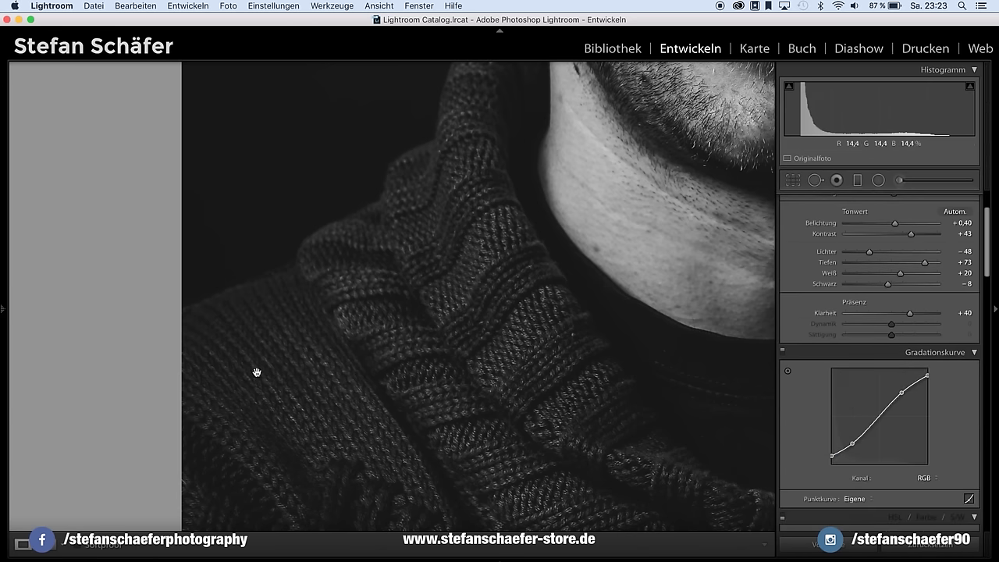
{"action": "left_click_drag", "start_coordinate": [601, 334], "coordinate": [433, 360]}
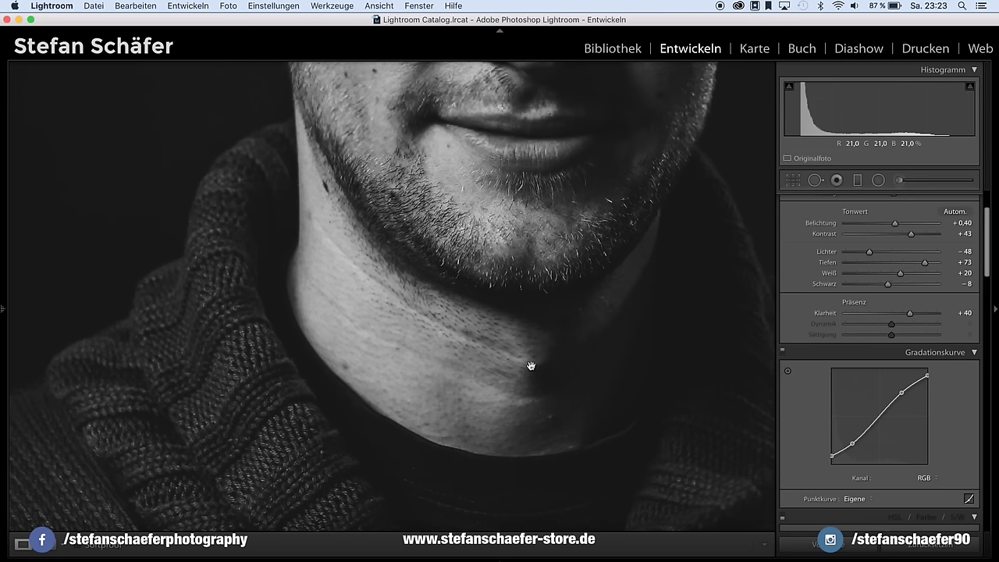
{"action": "left_click", "coordinate": [568, 175]}
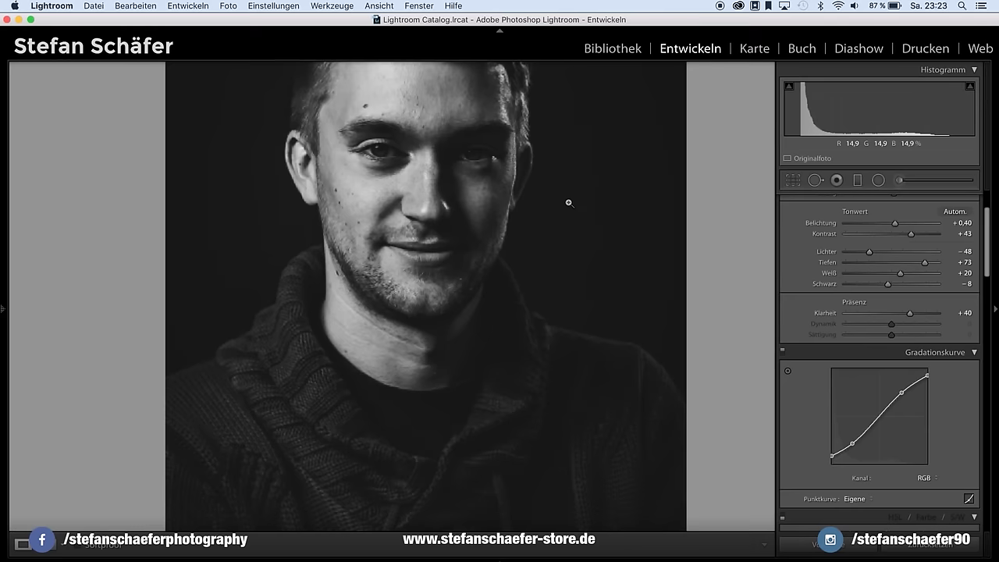
Crop to a 1x1 square with the portrait shifted lower in the frame.
{"action": "left_click", "coordinate": [793, 180]}
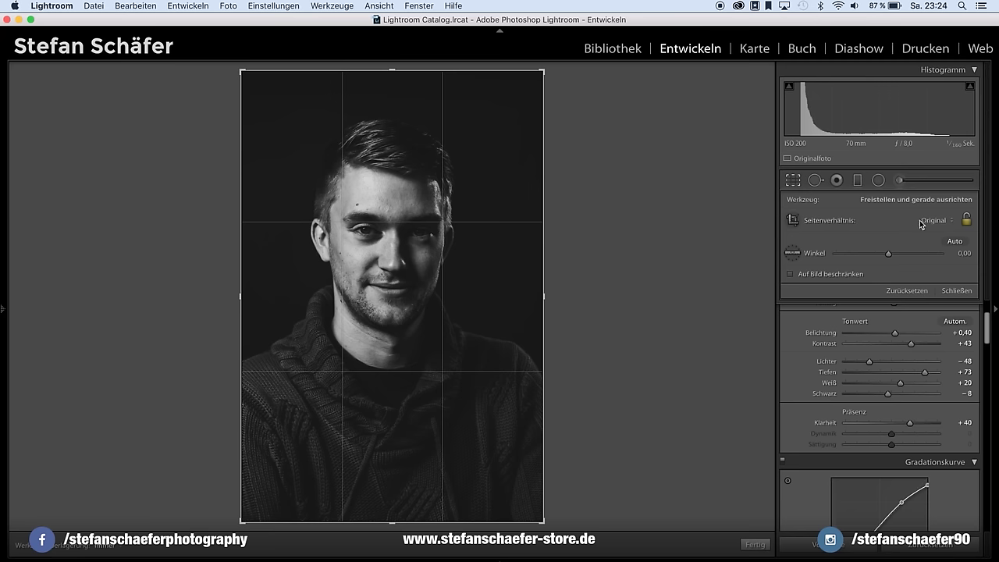
{"action": "left_click", "coordinate": [953, 223]}
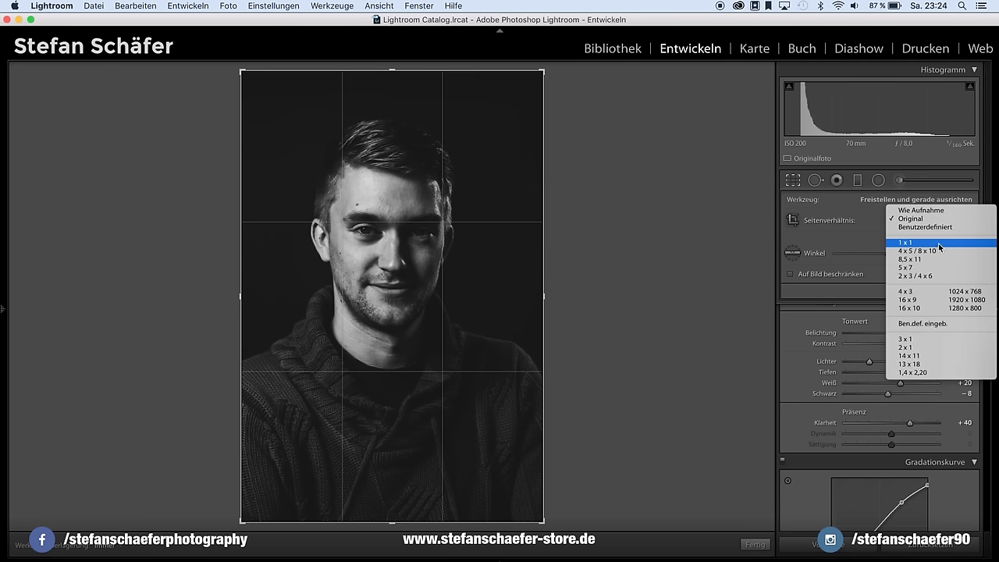
{"action": "left_click", "coordinate": [939, 245]}
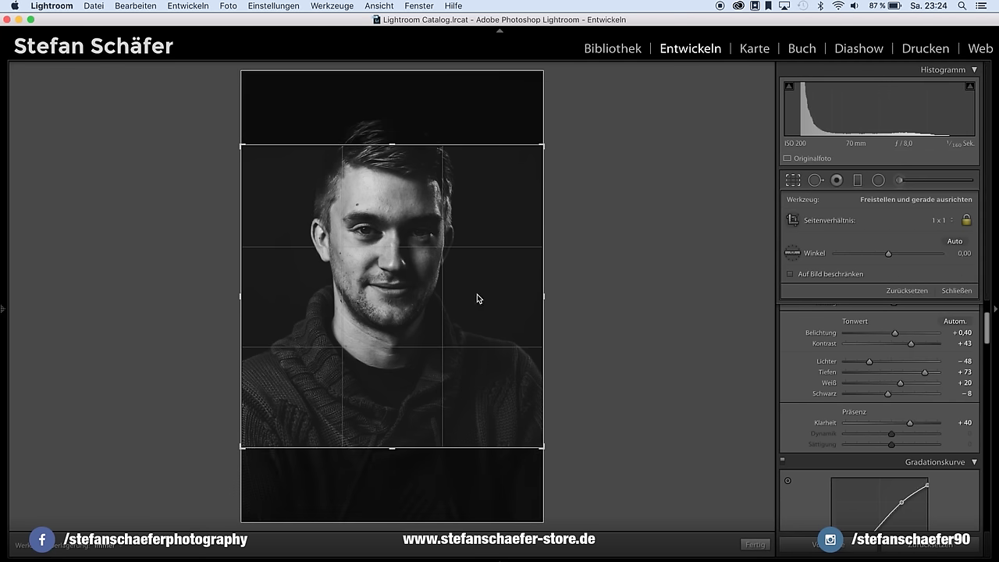
{"action": "mouse_move", "coordinate": [432, 280]}
{"action": "left_mouse_down"}
{"action": "mouse_move", "coordinate": [433, 317]}
{"action": "mouse_move", "coordinate": [433, 299]}
{"action": "left_mouse_up"}
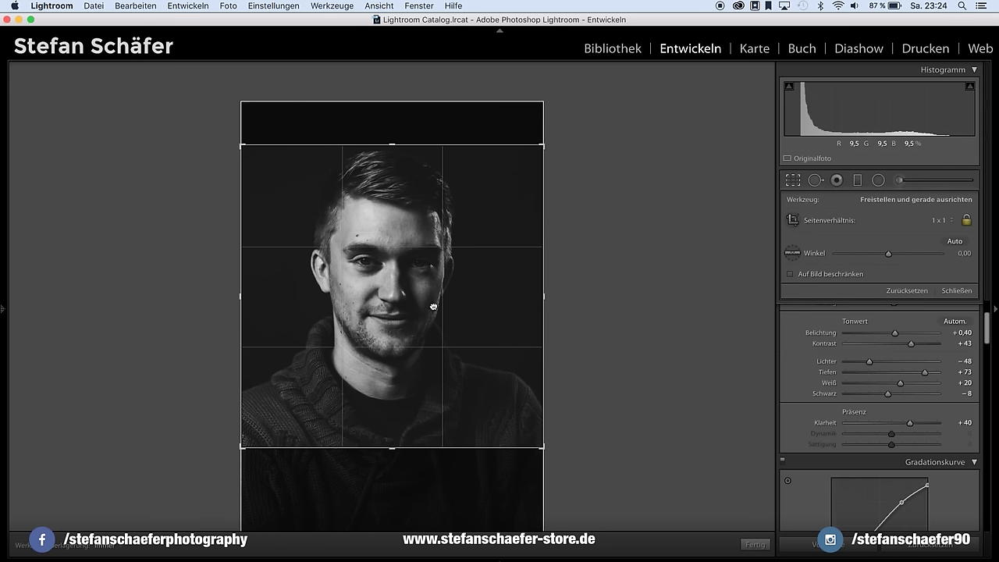
{"action": "left_click_drag", "start_coordinate": [432, 300], "coordinate": [433, 313]}
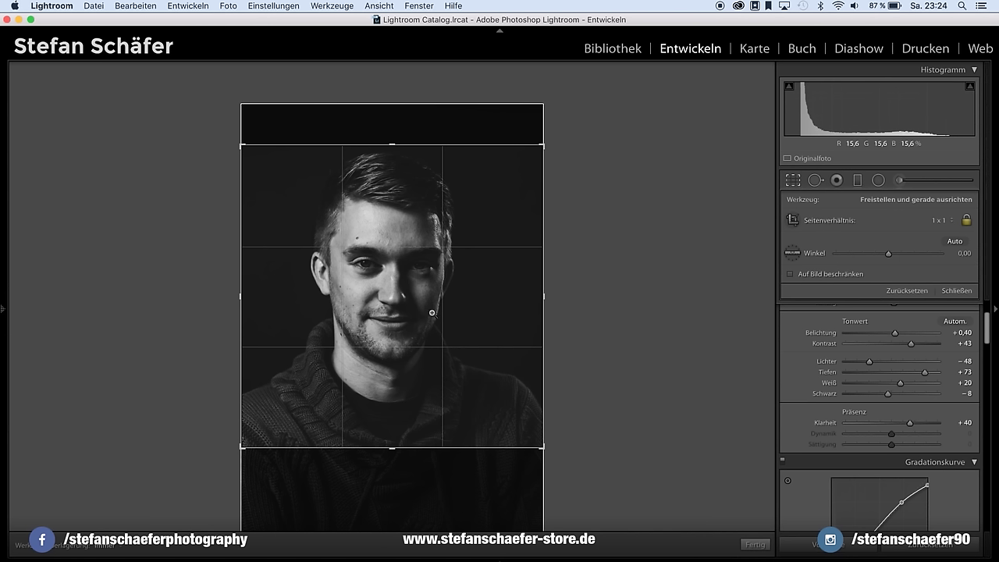
{"action": "key", "text": "Return"}
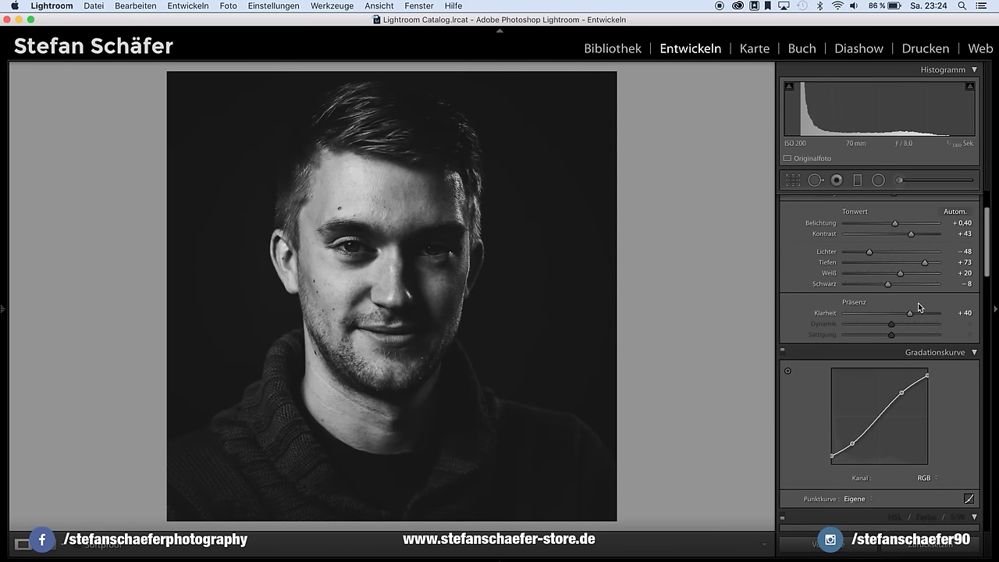
Ease Klarheit from +40 to +34 and Kontrast from +43 to +33.
{"action": "left_click_drag", "start_coordinate": [909, 316], "coordinate": [907, 313]}
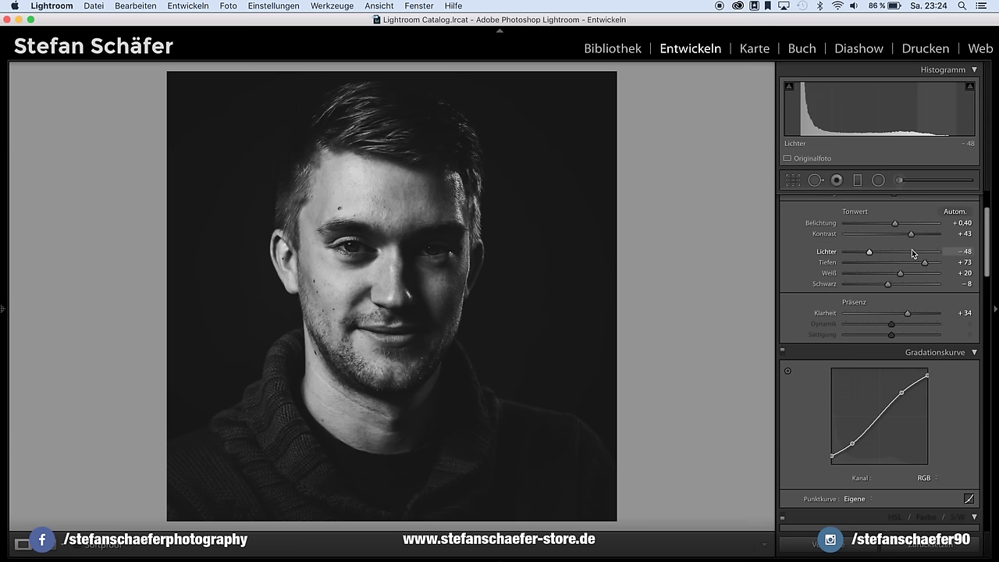
{"action": "left_click_drag", "start_coordinate": [906, 234], "coordinate": [902, 234]}
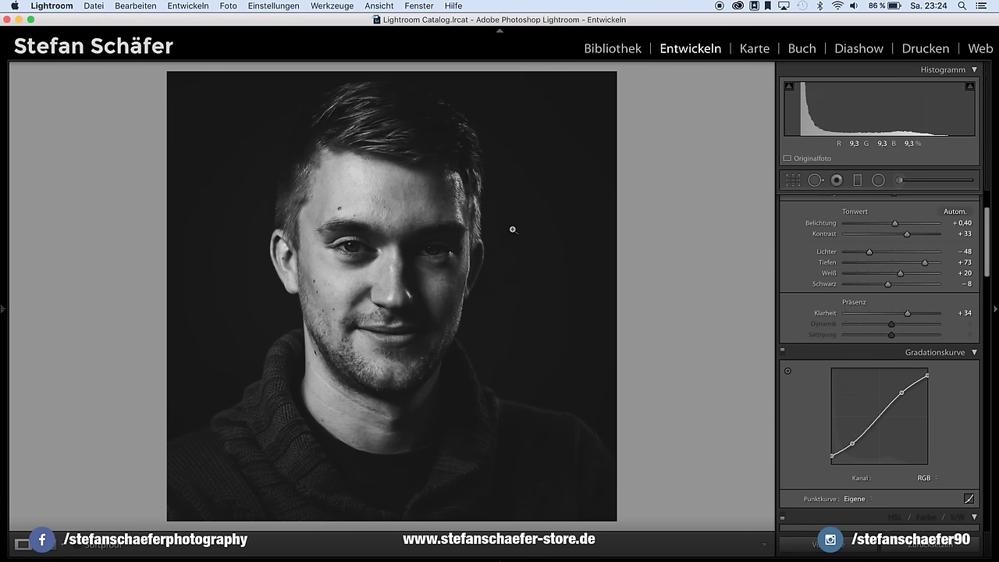
{"action": "left_click", "coordinate": [343, 335]}
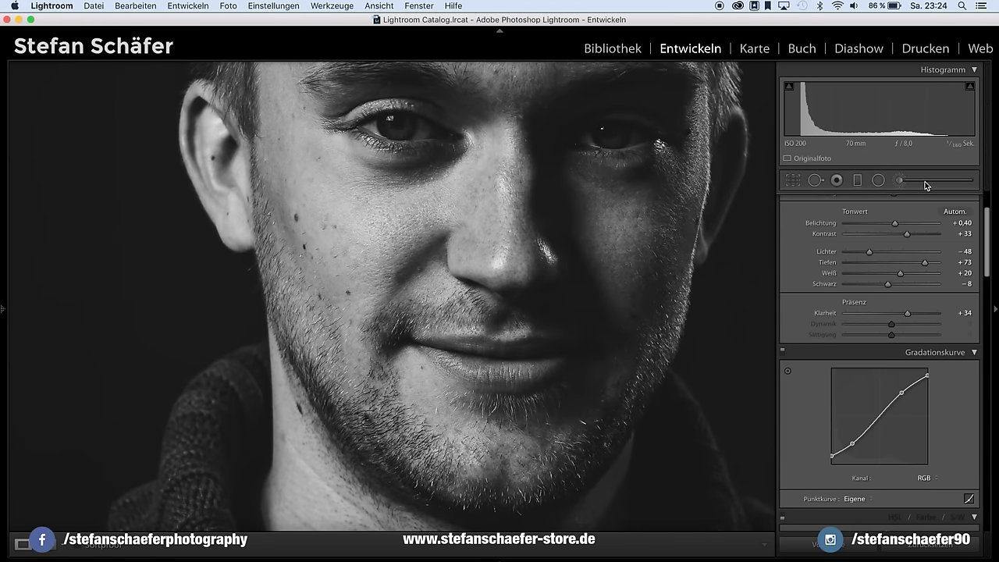
Set an Adjustment Brush to about −1.04 exposure and paint darkening along the jawline.
{"action": "left_click", "coordinate": [925, 181]}
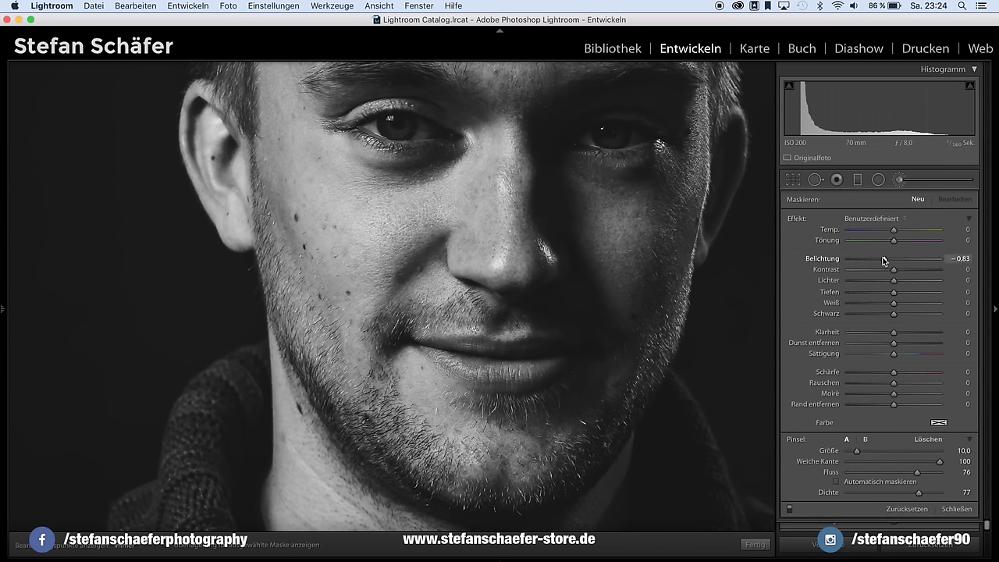
{"action": "left_click_drag", "start_coordinate": [881, 257], "coordinate": [880, 258]}
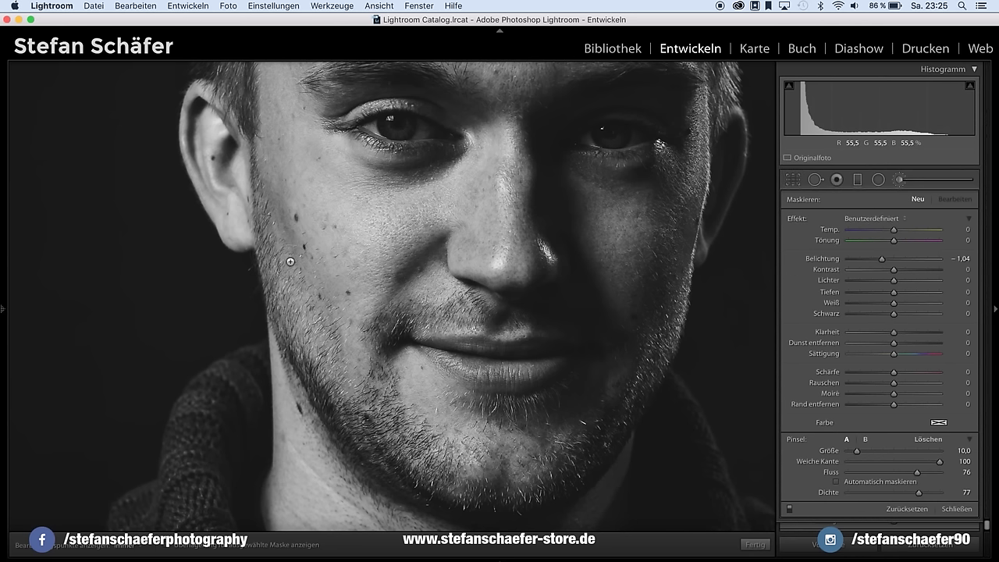
{"action": "key", "text": "h"}
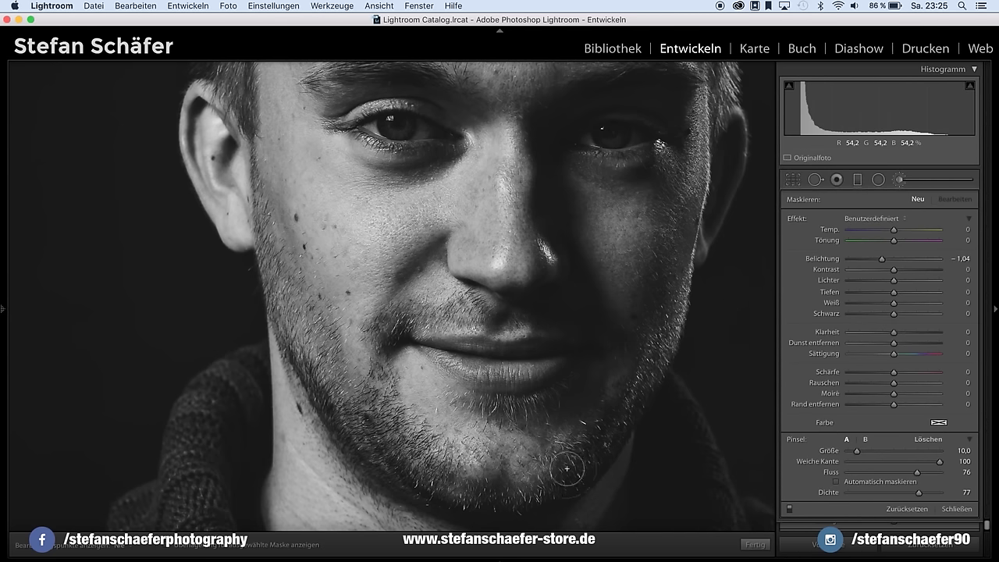
{"action": "left_click_drag", "start_coordinate": [657, 353], "coordinate": [679, 234]}
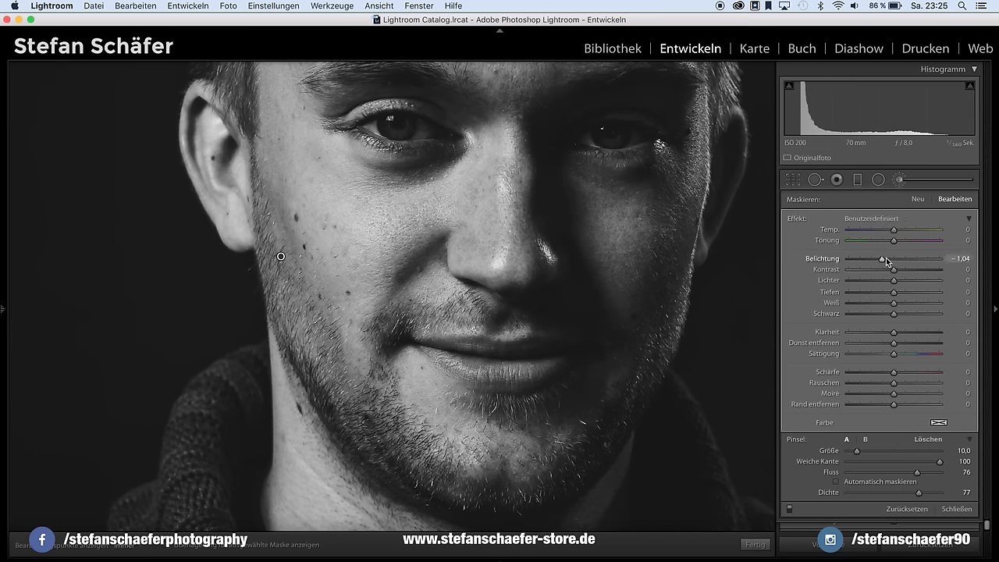
Ease the jaw darkening to −0.55 exposure and check the mask with pins toggled.
{"action": "left_click_drag", "start_coordinate": [887, 259], "coordinate": [892, 260]}
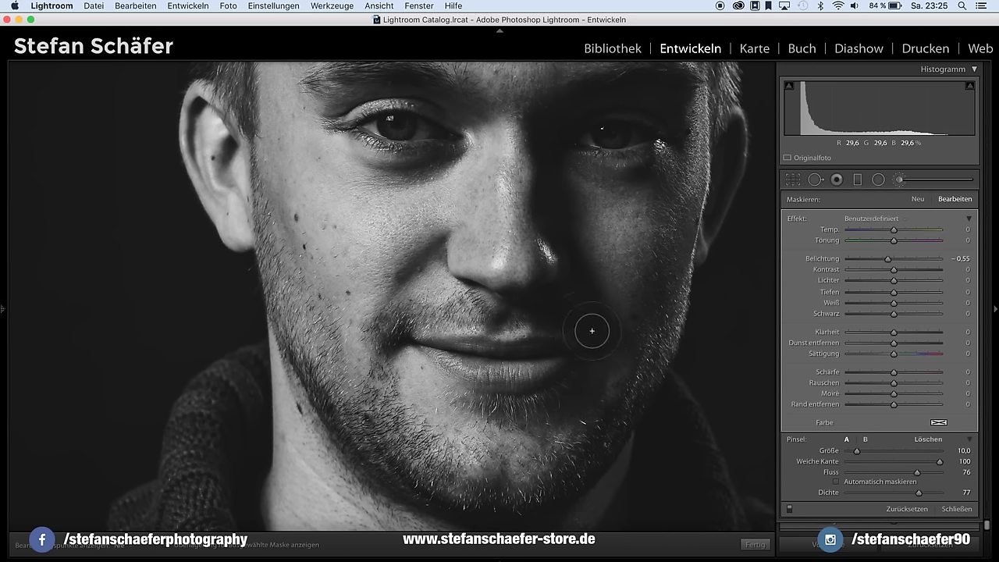
{"action": "key", "text": "h"}
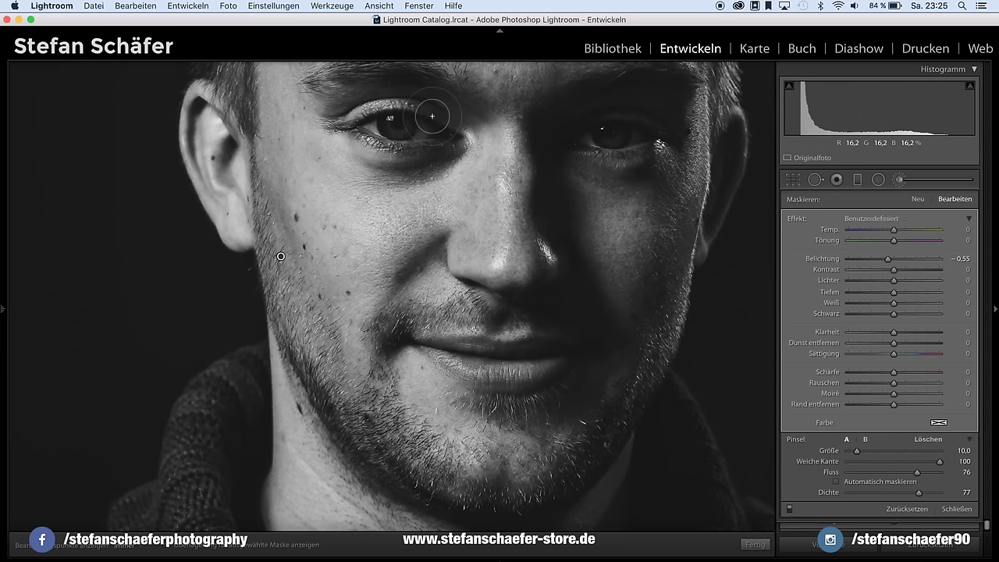
{"action": "scroll", "coordinate": [433, 116], "scroll_direction": "down", "scroll_amount": 3}
{"action": "scroll", "coordinate": [433, 117], "scroll_direction": "down", "scroll_amount": 1}
{"action": "key", "text": "h"}
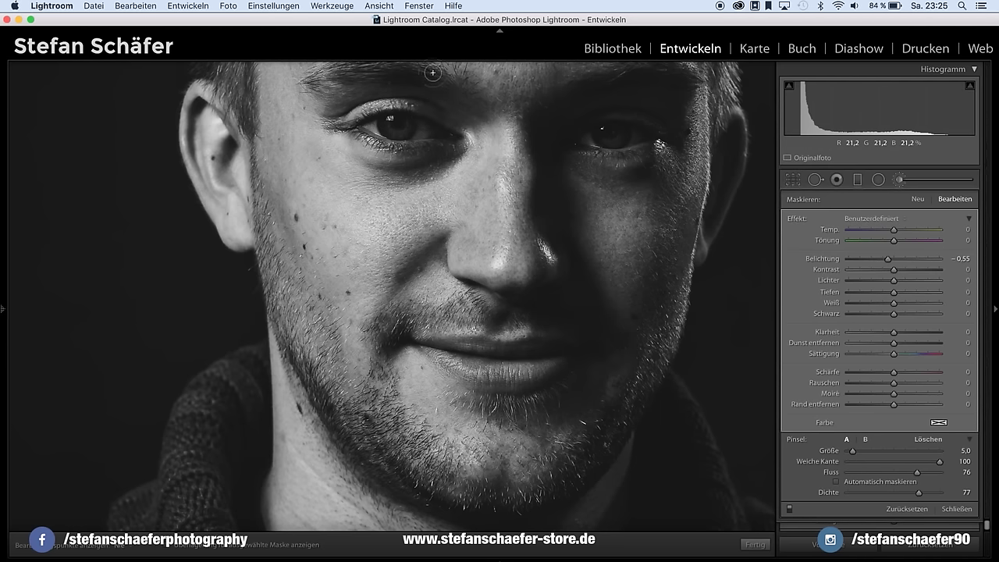
{"action": "key", "text": "h"}
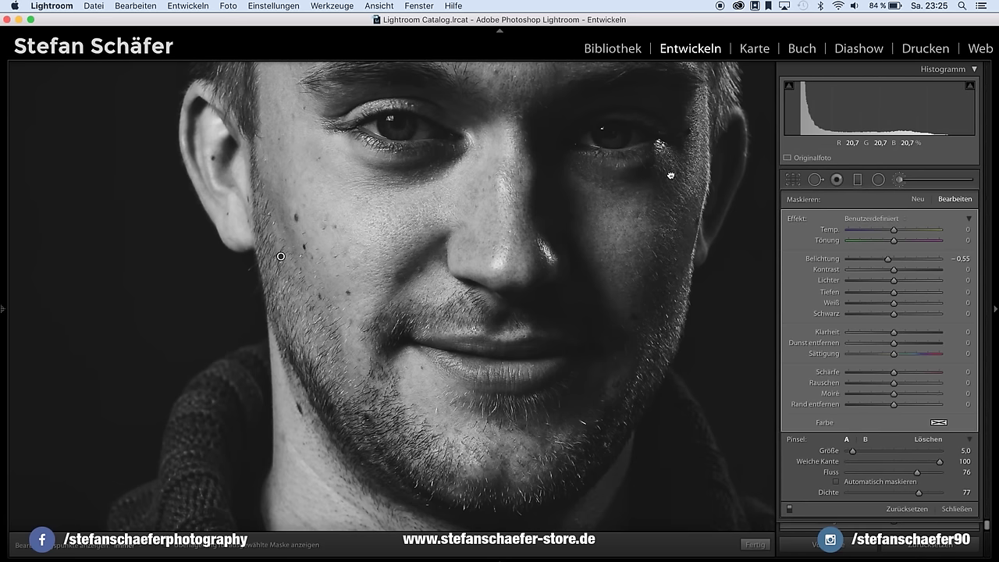
{"action": "left_click_drag", "start_coordinate": [663, 216], "coordinate": [652, 280]}
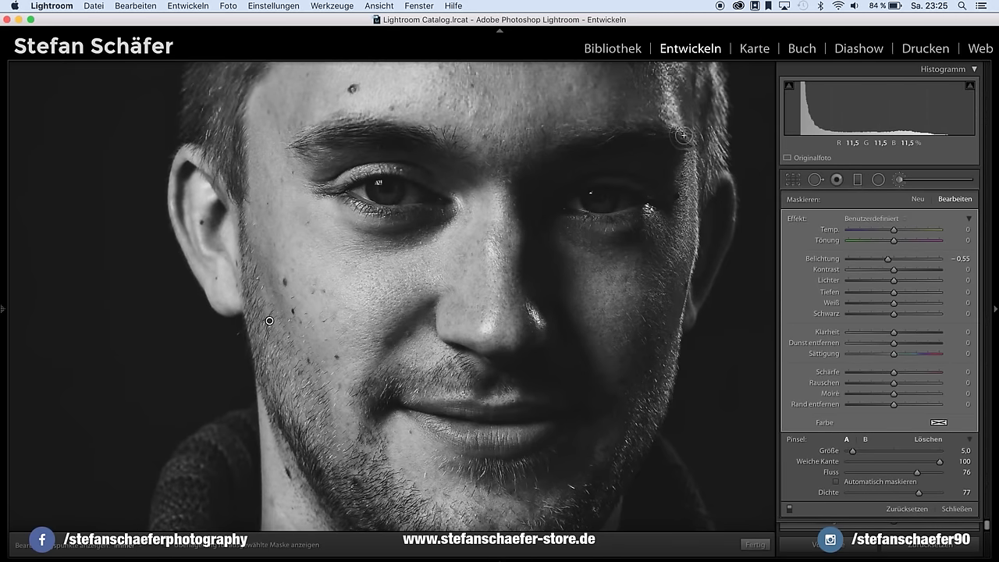
{"action": "key", "text": "h"}
{"action": "key", "text": "h"}
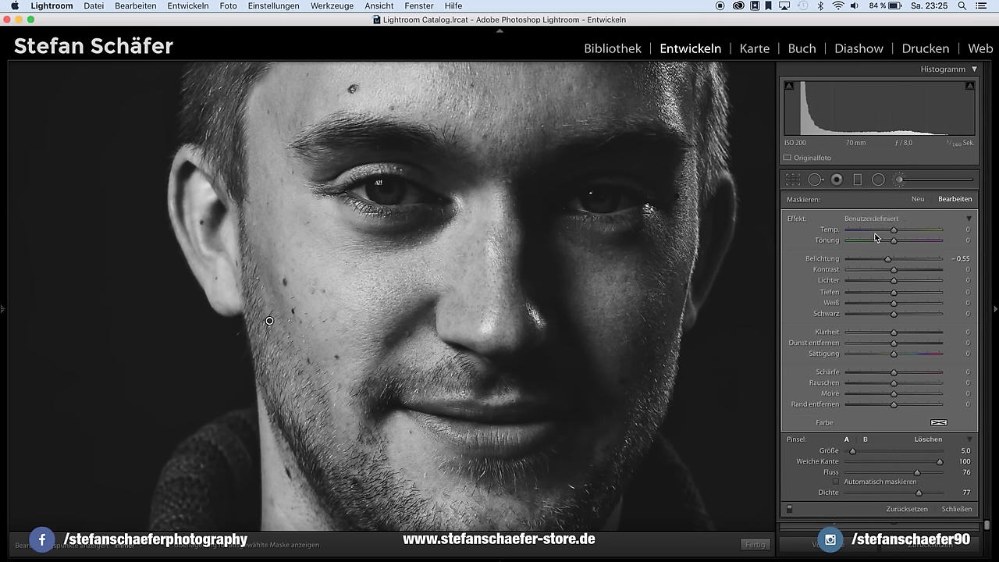
Start a new brush mask at about +1.07 exposure and paint brightening over the left eye.
{"action": "left_click", "coordinate": [918, 201]}
{"action": "mouse_move", "coordinate": [905, 259]}
{"action": "left_mouse_down"}
{"action": "mouse_move", "coordinate": [889, 263]}
{"action": "mouse_move", "coordinate": [903, 263]}
{"action": "left_mouse_up"}
{"action": "left_click_drag", "start_coordinate": [910, 261], "coordinate": [908, 262]}
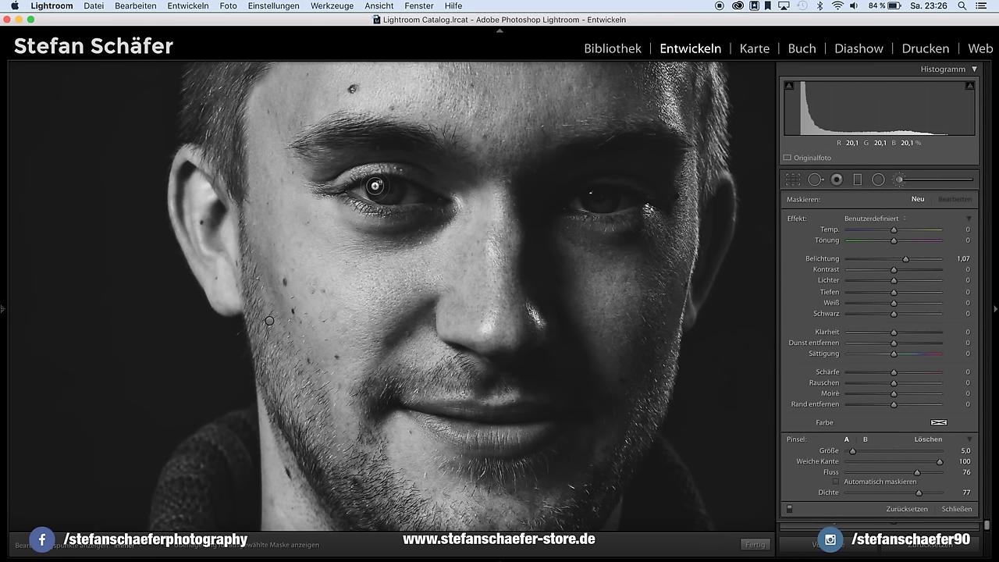
{"action": "scroll", "coordinate": [375, 186], "scroll_direction": "down", "scroll_amount": 3}
{"action": "key", "text": "h"}
{"action": "left_click", "coordinate": [374, 185]}
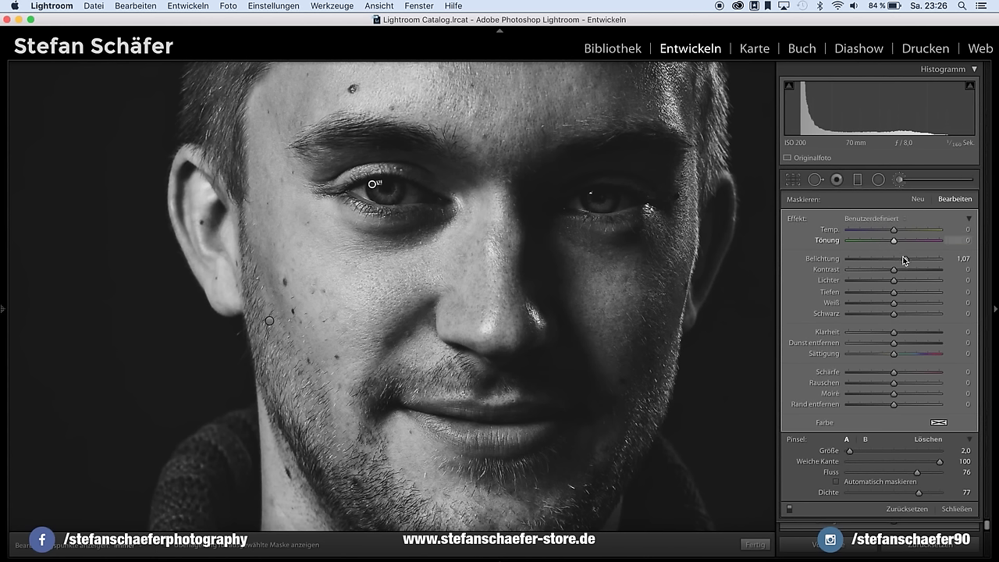
Reduce the eye brightening to +0.57 exposure, undo a stray stroke, and finish brushing.
{"action": "left_click_drag", "start_coordinate": [906, 263], "coordinate": [902, 262]}
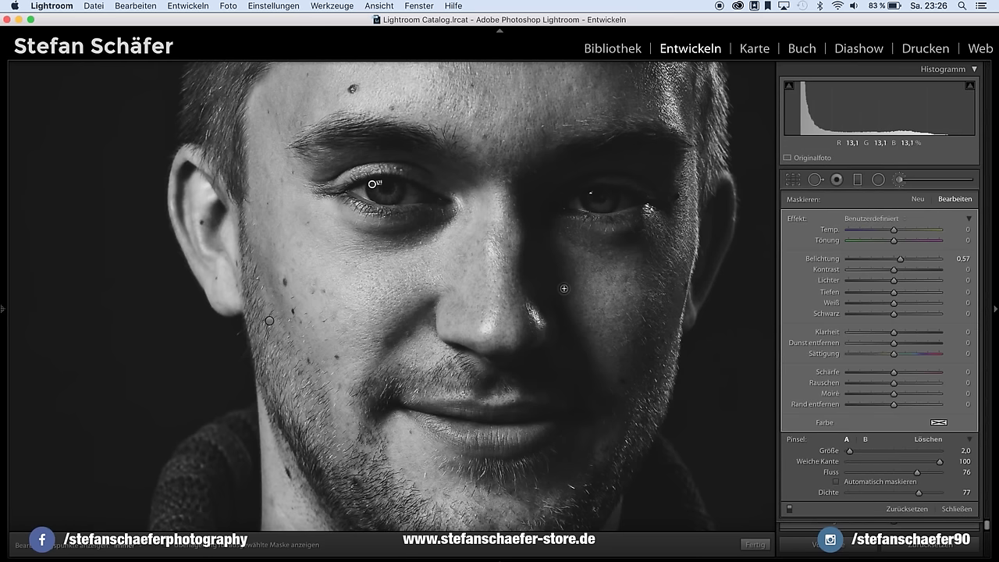
{"action": "scroll", "coordinate": [417, 234], "scroll_direction": "up", "scroll_amount": 3}
{"action": "key", "text": "h"}
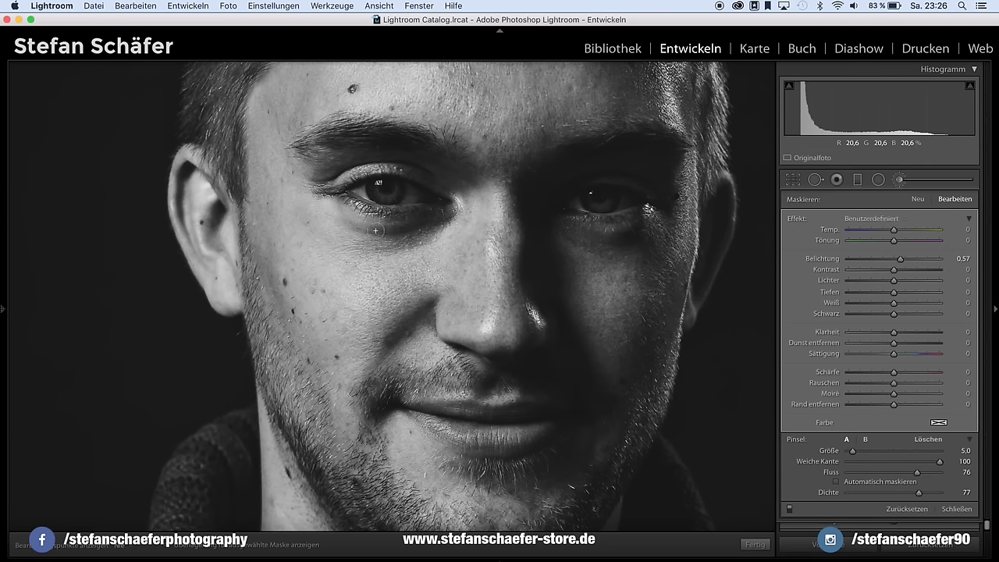
{"action": "key", "text": "h"}
{"action": "key", "text": "h"}
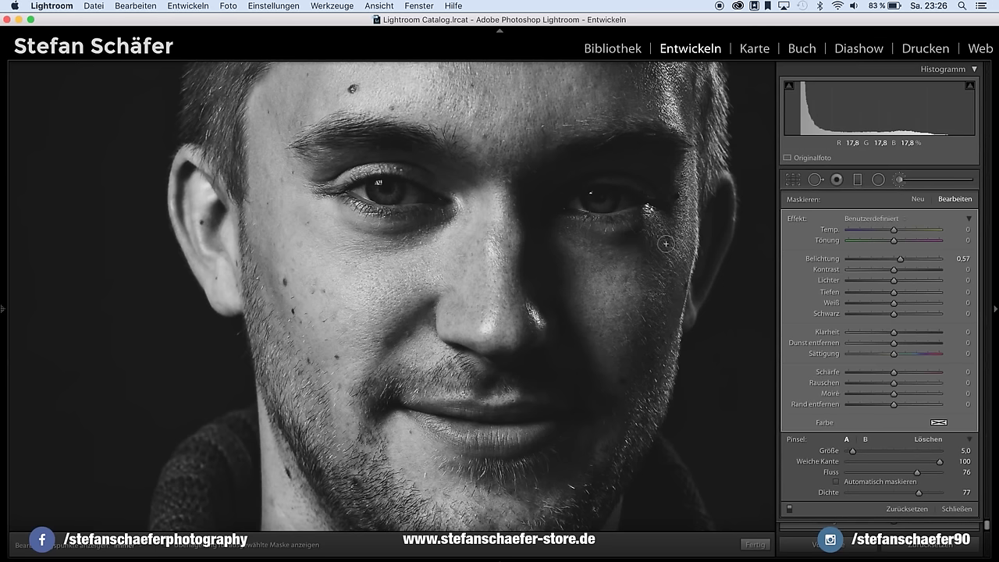
{"action": "key", "text": "h"}
{"action": "key", "text": "ctrl+z"}
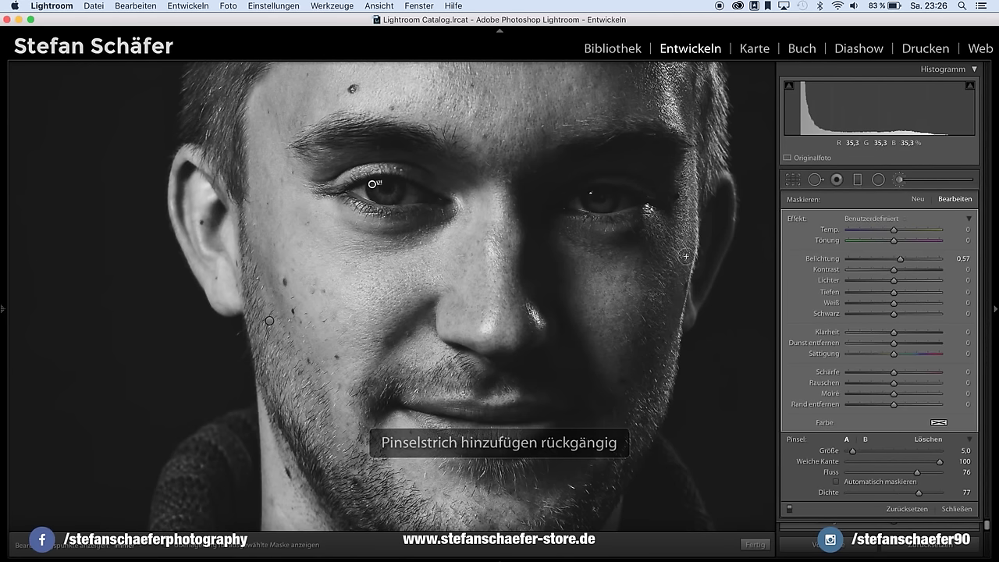
{"action": "key", "text": "h"}
{"action": "key", "text": "h"}
{"action": "key", "text": "h"}
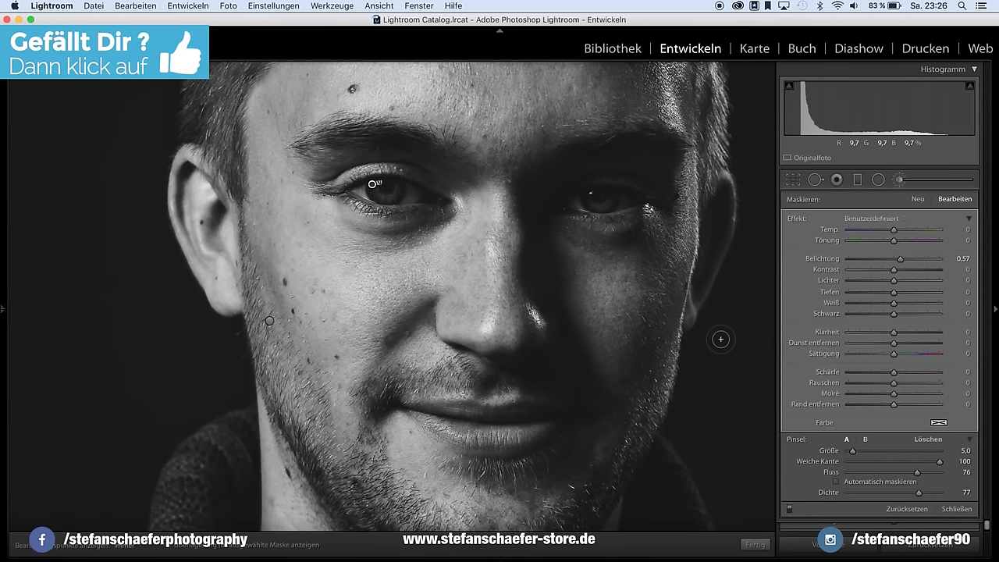
{"action": "left_click", "coordinate": [754, 544]}
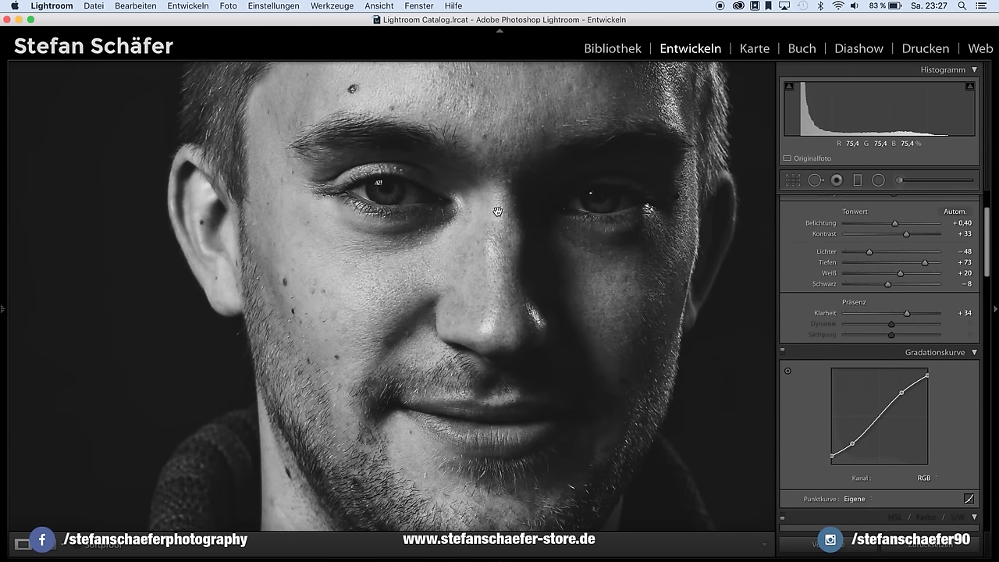
Return the photo to Fit view to show the whole dodged-and-burned portrait.
{"action": "left_click", "coordinate": [495, 226]}
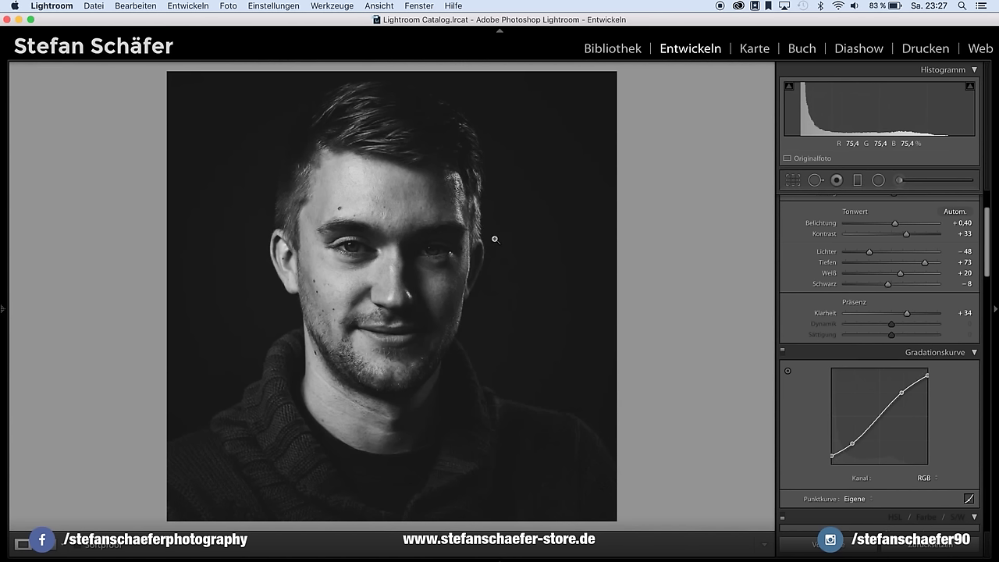